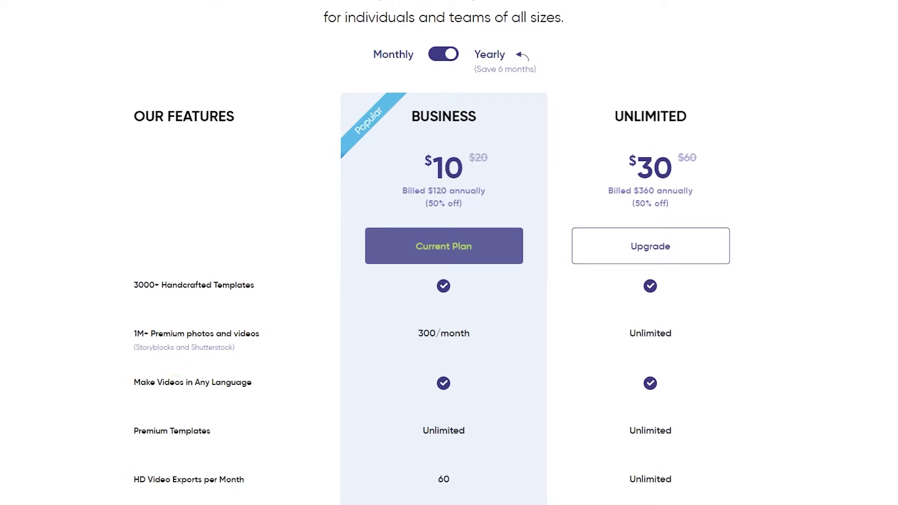
Scroll through the pricing comparison and return to the InVideo templates home page.
{"action": "scroll", "coordinate": [433, 372], "scroll_direction": "down", "scroll_amount": 3}
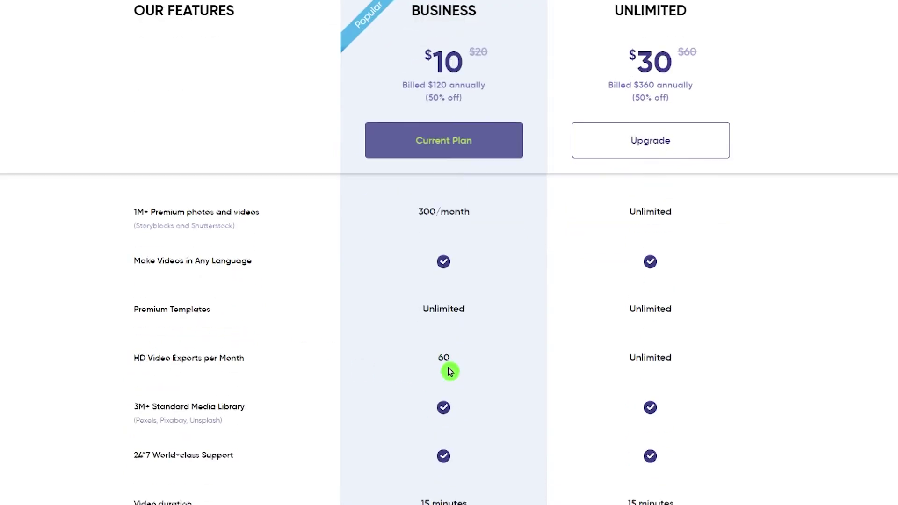
{"action": "scroll", "coordinate": [427, 220], "scroll_direction": "up", "scroll_amount": 3}
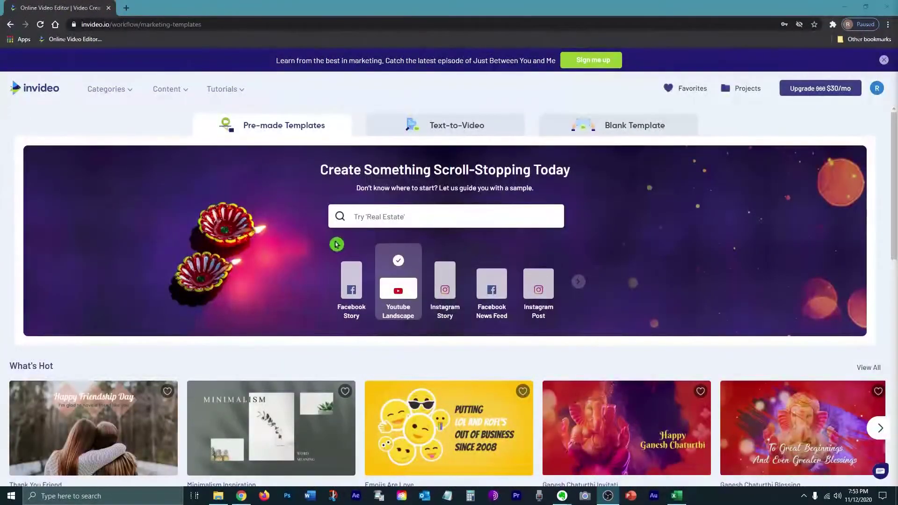
Search templates for 'vlogging' and open the Vlogging Basics template preview.
{"action": "left_click", "coordinate": [346, 217]}
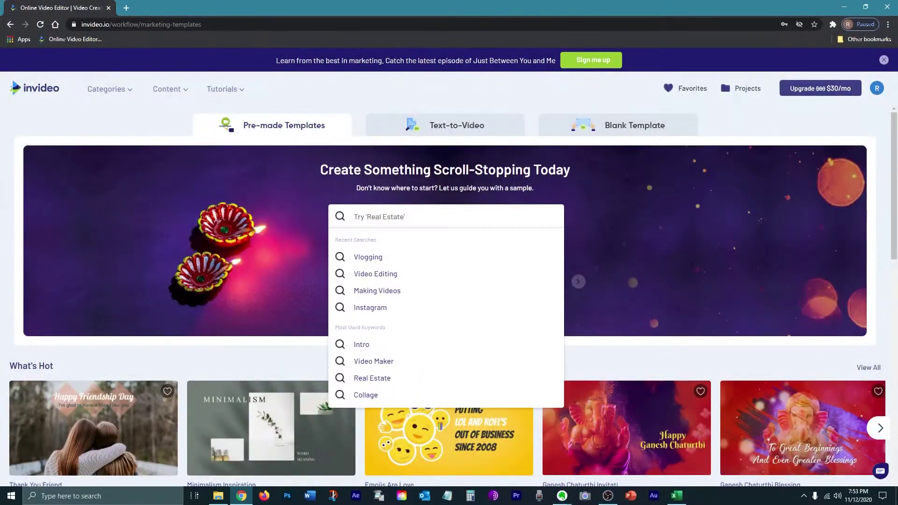
{"action": "type", "text": "vlogging"}
{"action": "key", "text": "Return"}
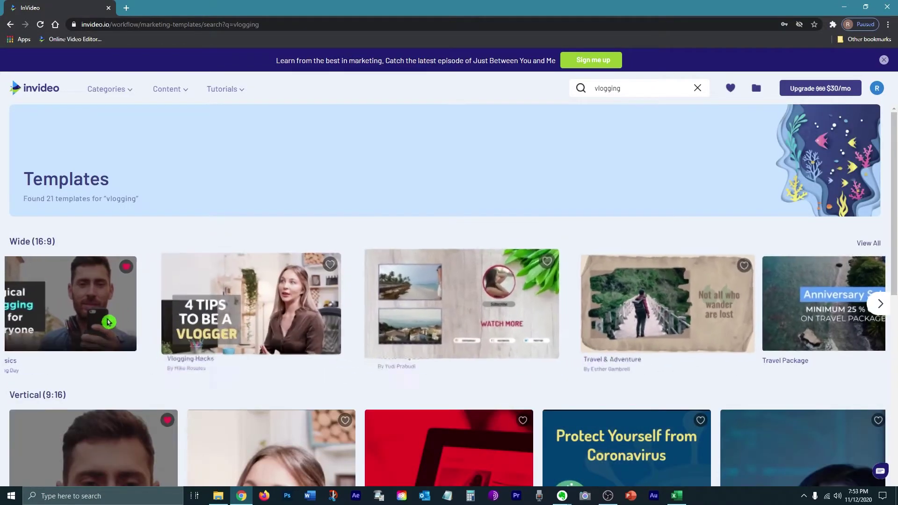
{"action": "mouse_move", "coordinate": [74, 326]}
{"action": "left_click", "coordinate": [117, 345]}
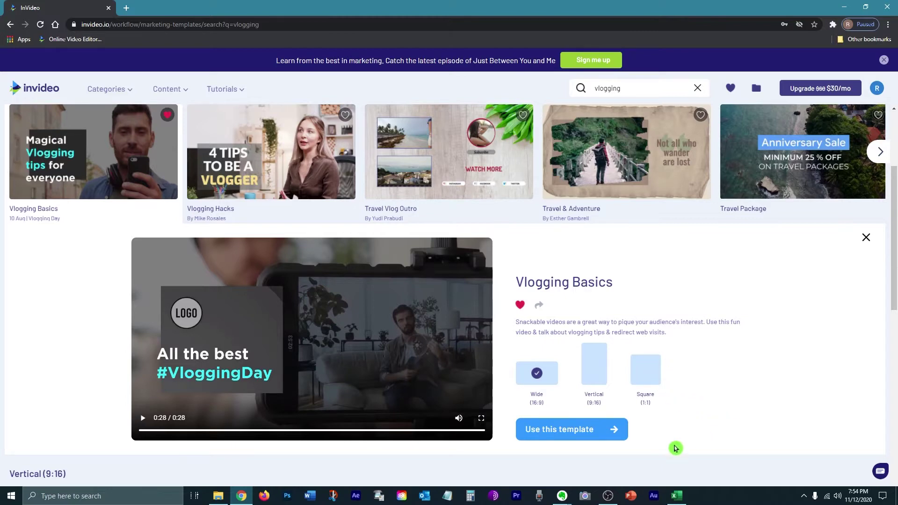
Create a project from Vlogging Basics and review scene 2 in Advanced and Basic timelines.
{"action": "left_click", "coordinate": [566, 432]}
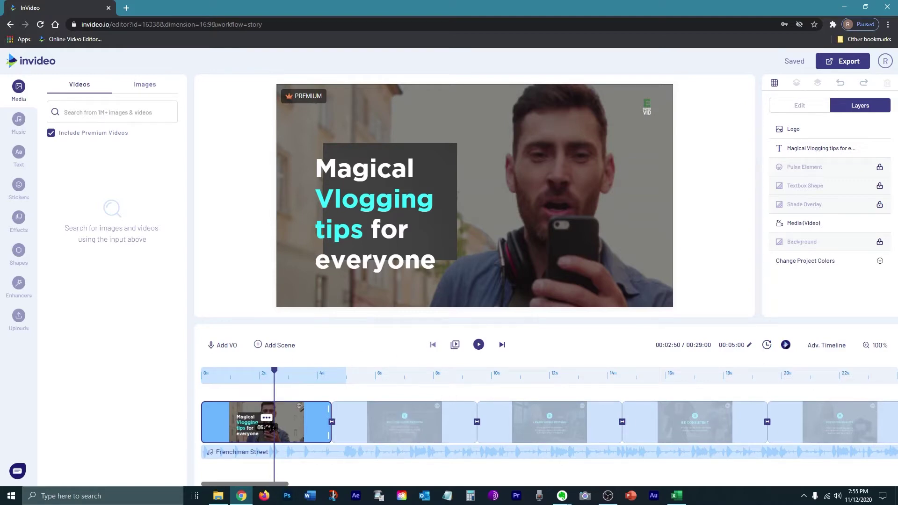
{"action": "left_click_drag", "start_coordinate": [372, 436], "coordinate": [500, 435]}
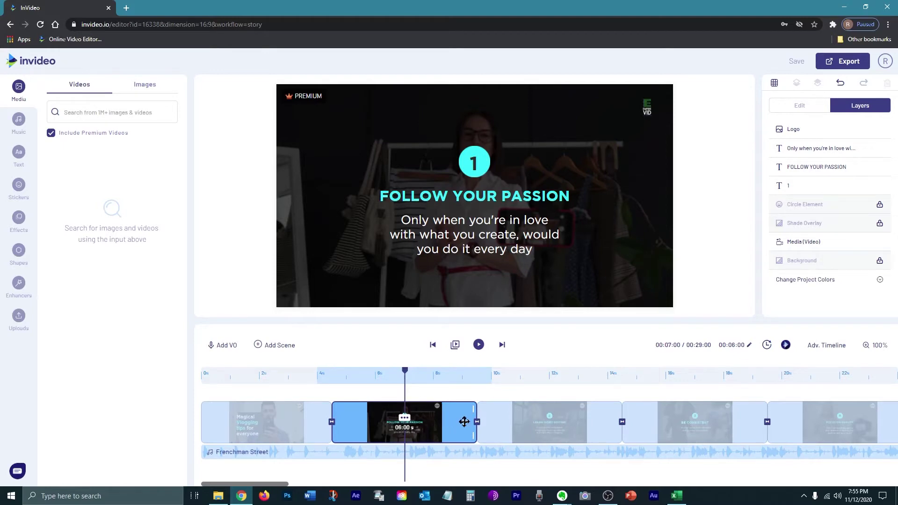
{"action": "left_click", "coordinate": [825, 346]}
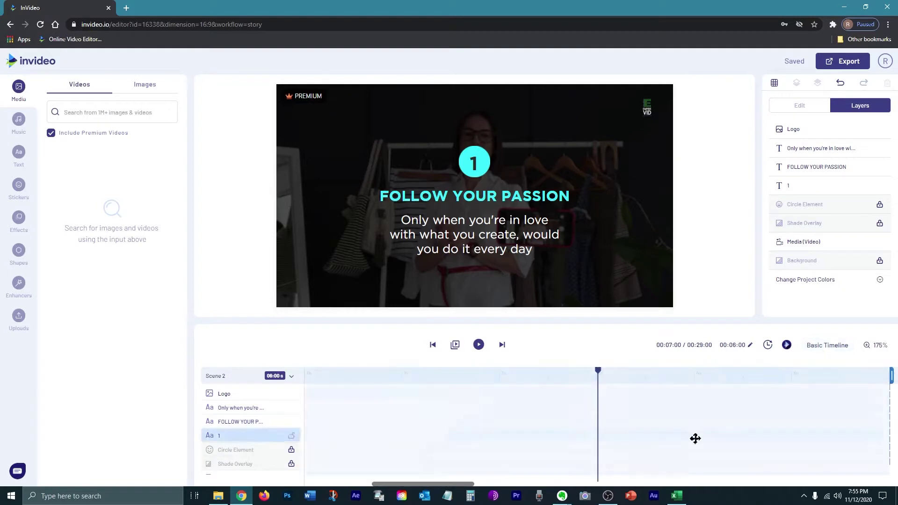
{"action": "left_click", "coordinate": [833, 346]}
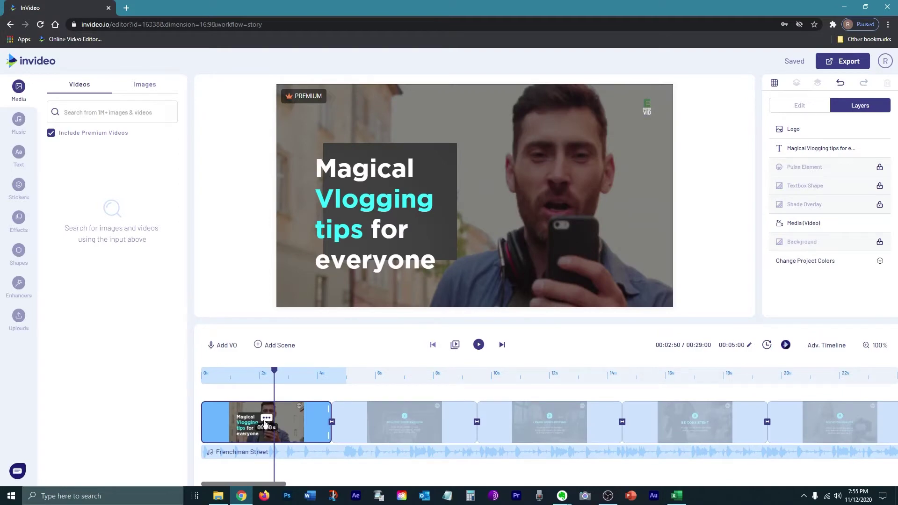
{"action": "left_click", "coordinate": [654, 119]}
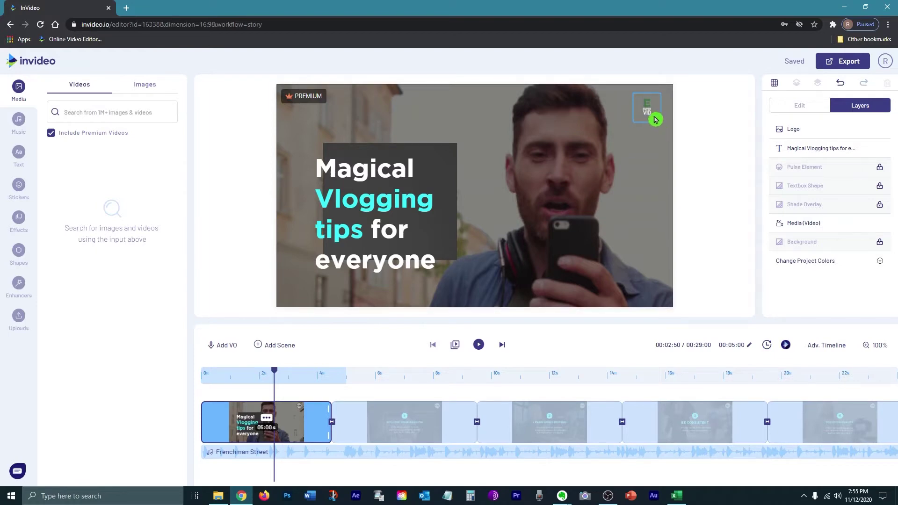
Enlarge the EMPIRE VID corner logo on the first scene.
{"action": "left_click", "coordinate": [646, 126]}
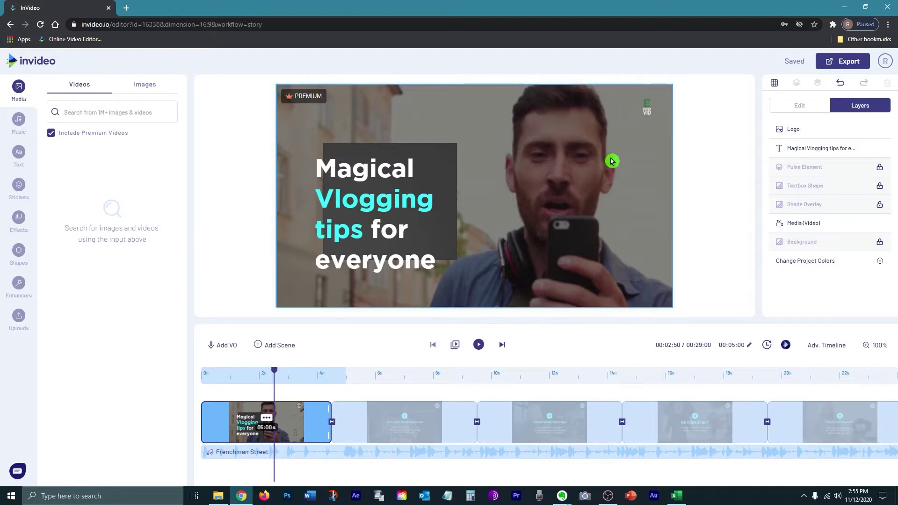
{"action": "left_click", "coordinate": [636, 111]}
{"action": "left_click_drag", "start_coordinate": [633, 123], "coordinate": [591, 167]}
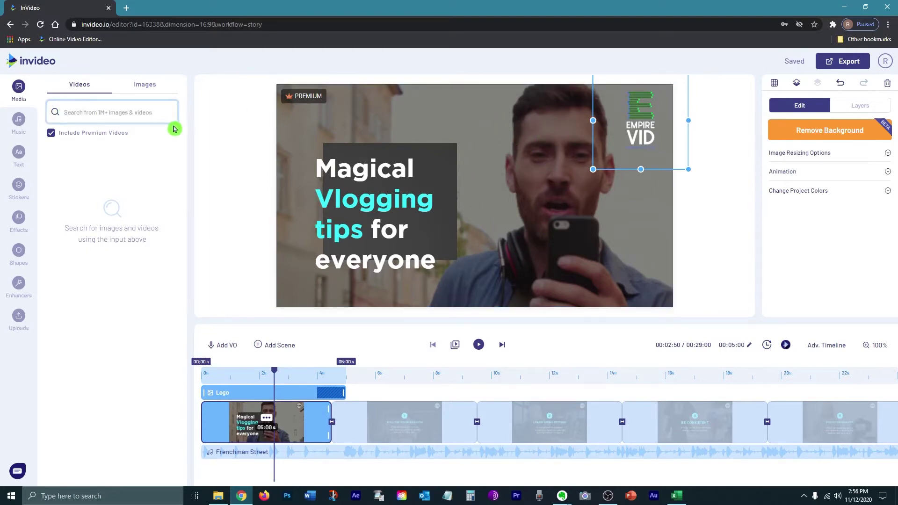
Search Media videos for 'video editing' and drop a clip onto the first scene.
{"action": "type", "text": "video editing"}
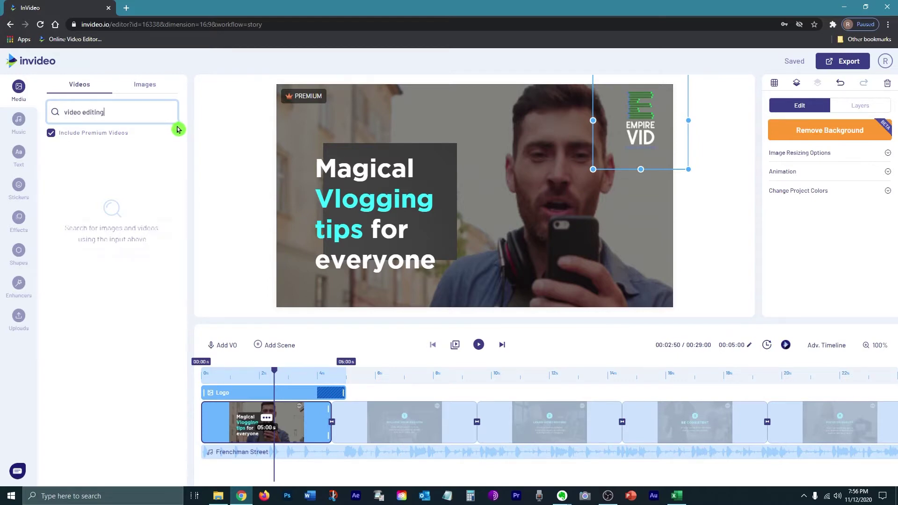
{"action": "key", "text": "Return"}
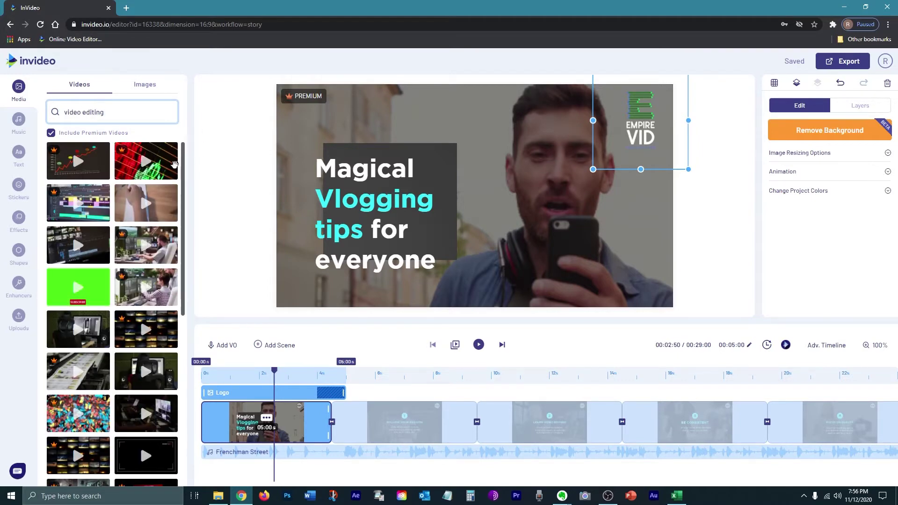
{"action": "left_click_drag", "start_coordinate": [186, 166], "coordinate": [188, 280]}
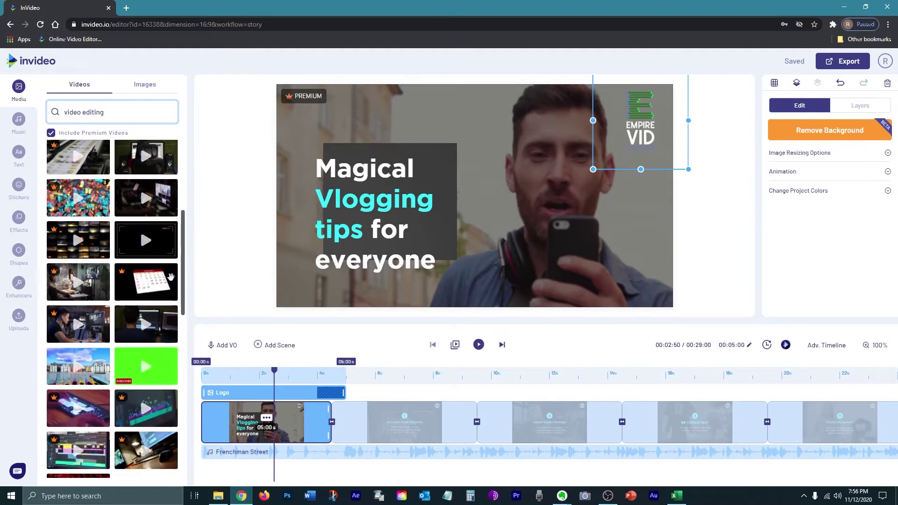
{"action": "scroll", "coordinate": [133, 274], "scroll_direction": "down", "scroll_amount": 5}
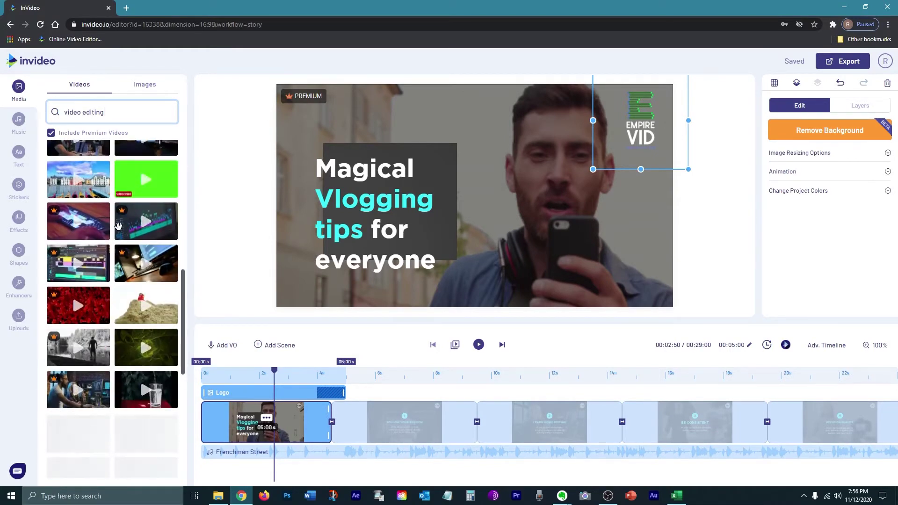
{"action": "scroll", "coordinate": [117, 219], "scroll_direction": "down", "scroll_amount": 2}
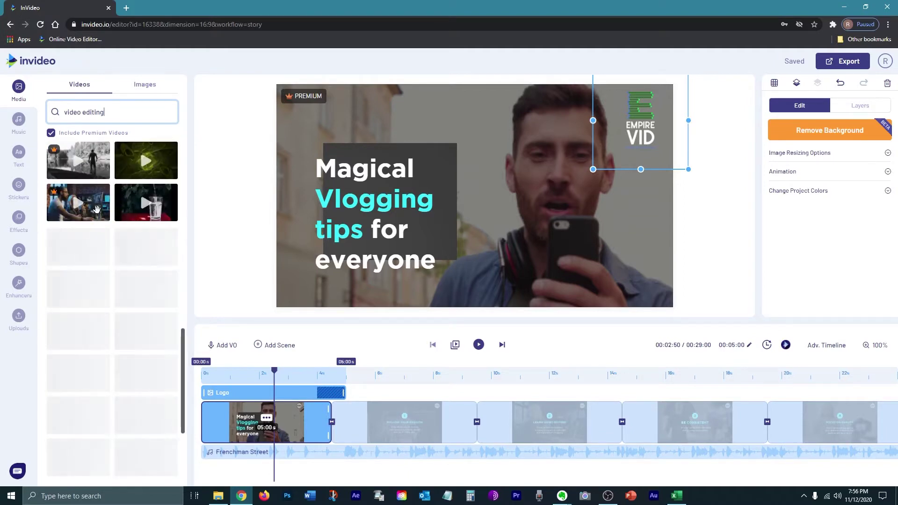
{"action": "left_click_drag", "start_coordinate": [97, 210], "coordinate": [562, 230]}
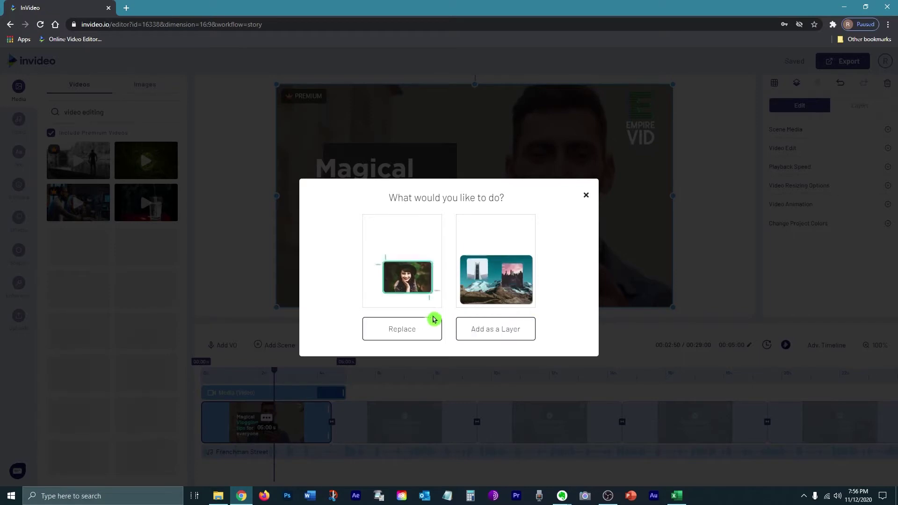
Replace the first scene's background with the dropped clip and roughly trim it.
{"action": "left_click", "coordinate": [385, 330]}
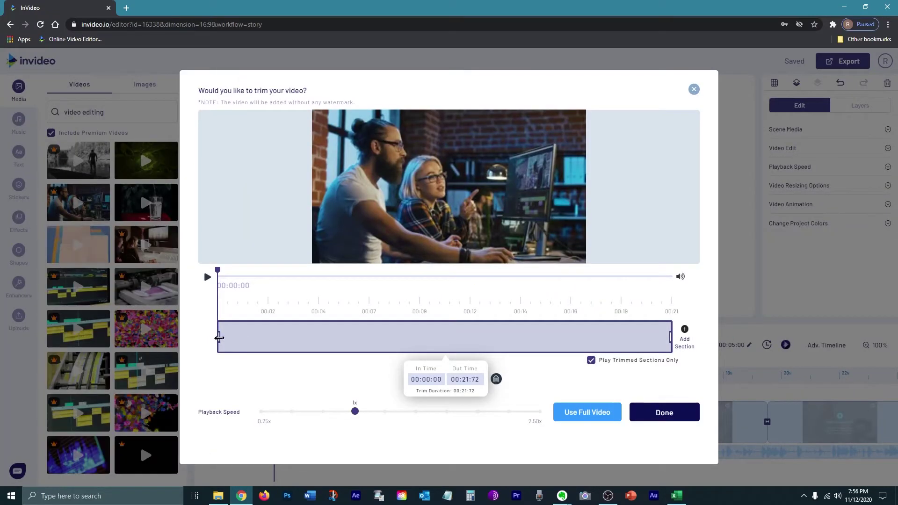
{"action": "left_click_drag", "start_coordinate": [219, 337], "coordinate": [253, 353]}
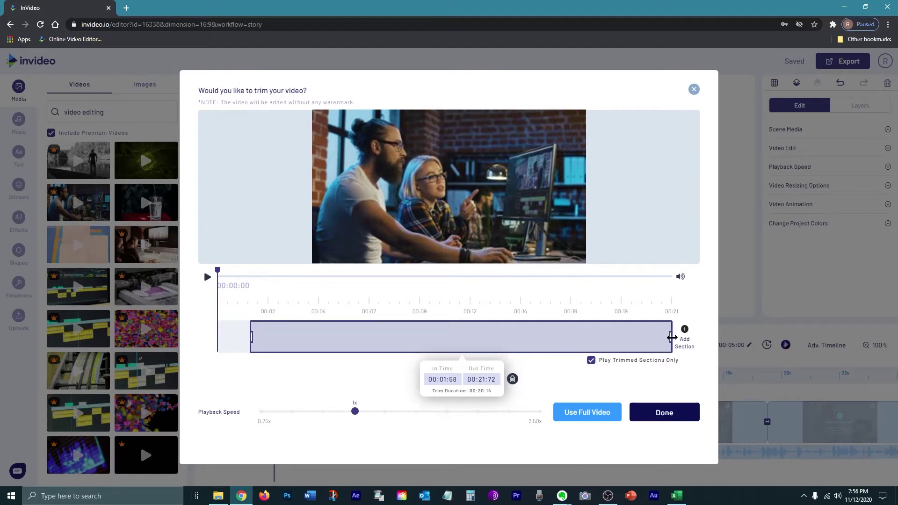
{"action": "left_click_drag", "start_coordinate": [672, 337], "coordinate": [398, 340]}
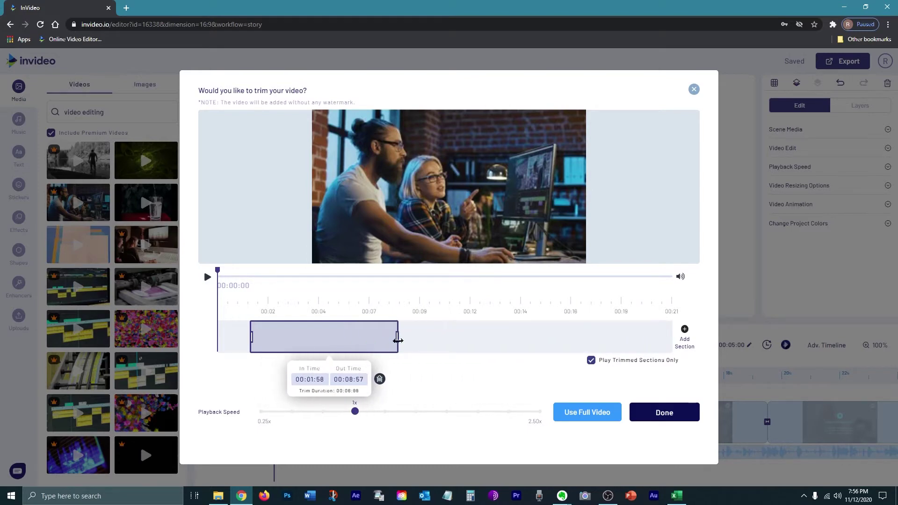
Set the clip's In Time to 00:02:00 and Out Time to 00:07:00, then apply.
{"action": "triple_click", "coordinate": [306, 379]}
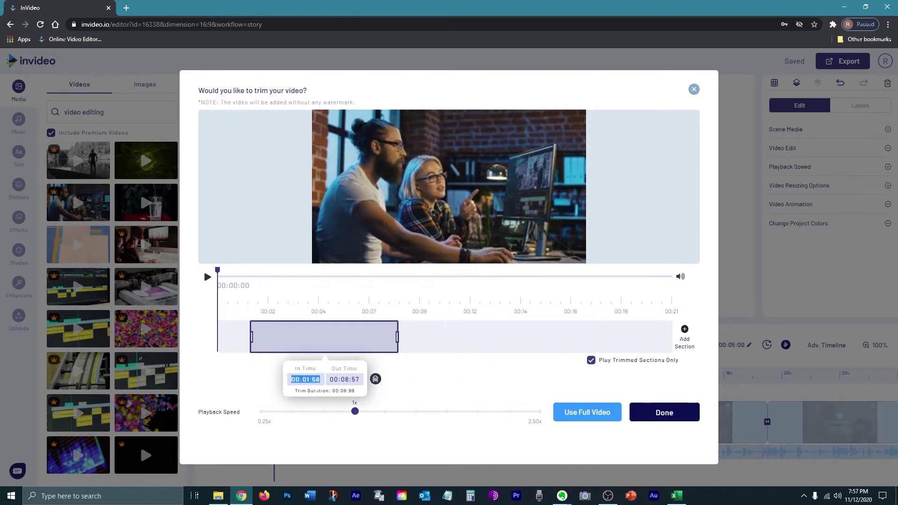
{"action": "key", "text": "shift+Left"}
{"action": "key", "text": "shift+Left"}
{"action": "key", "text": "shift+Left"}
{"action": "key", "text": "shift+Left"}
{"action": "key", "text": "shift+Left"}
{"action": "type", "text": "02"}
{"action": "key", "text": "BackSpace"}
{"action": "key", "text": "BackSpace"}
{"action": "type", "text": "0002"}
{"action": "left_click", "coordinate": [340, 370]}
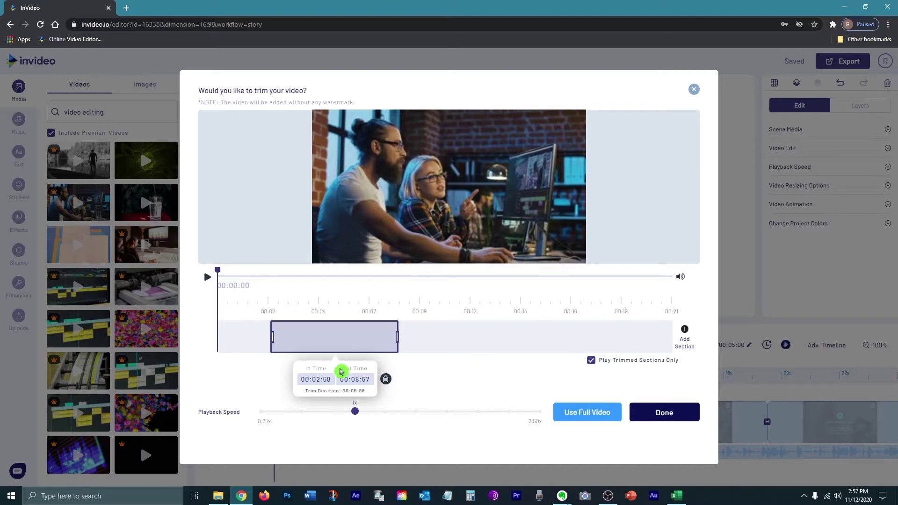
{"action": "left_click", "coordinate": [315, 379]}
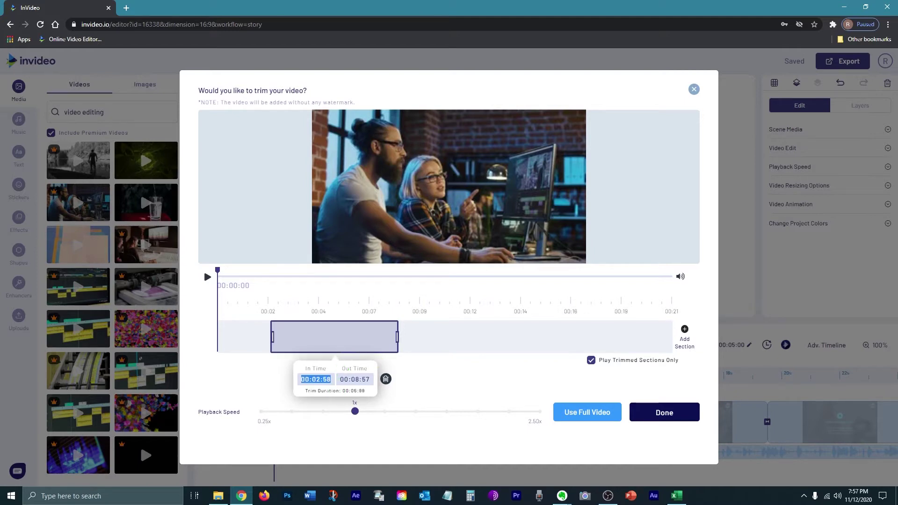
{"action": "left_click", "coordinate": [331, 380]}
{"action": "type", "text": "00"}
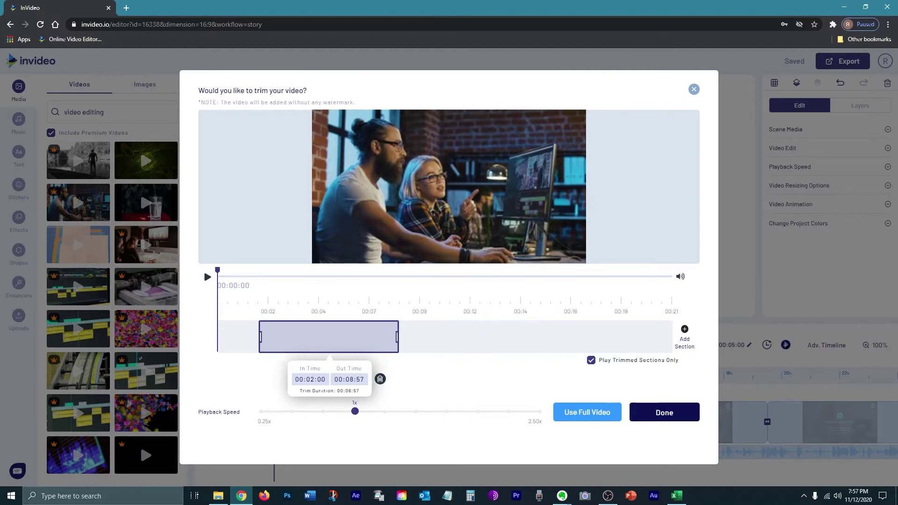
{"action": "key", "text": "Tab"}
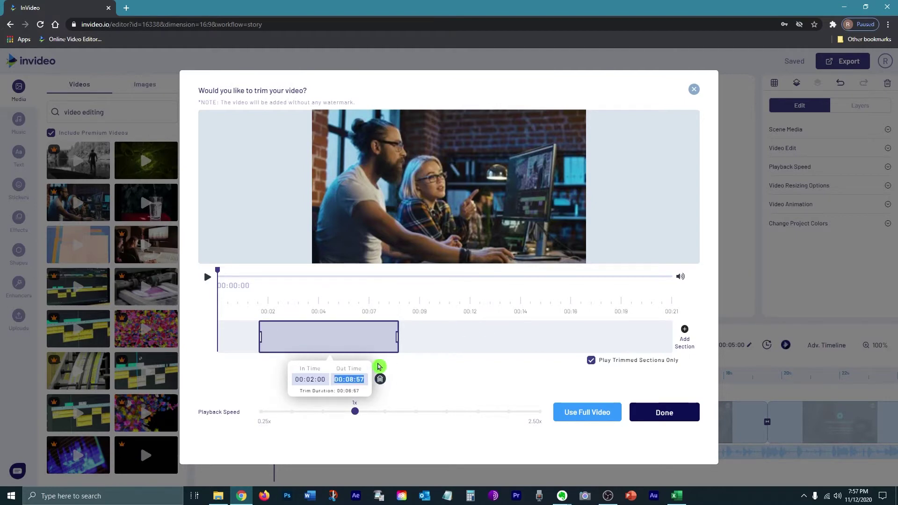
{"action": "type", "text": "07:00"}
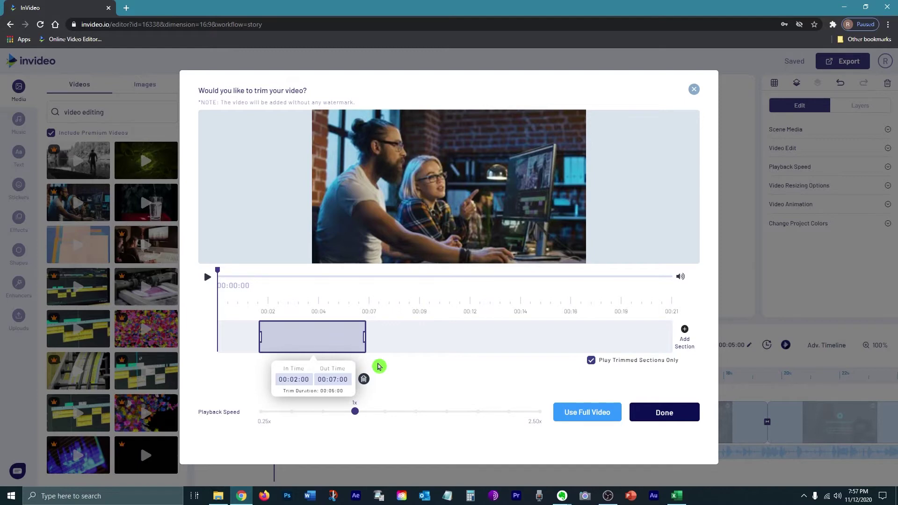
{"action": "left_click", "coordinate": [700, 415]}
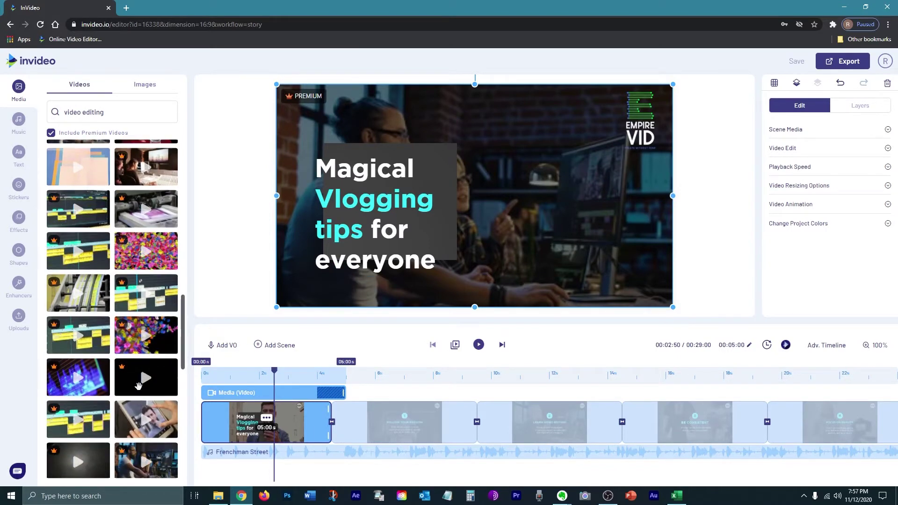
Replace 'Magical' in the opening title with 'Learn How to Easily'.
{"action": "scroll", "coordinate": [139, 394], "scroll_direction": "down", "scroll_amount": 5}
{"action": "scroll", "coordinate": [140, 390], "scroll_direction": "down", "scroll_amount": 2}
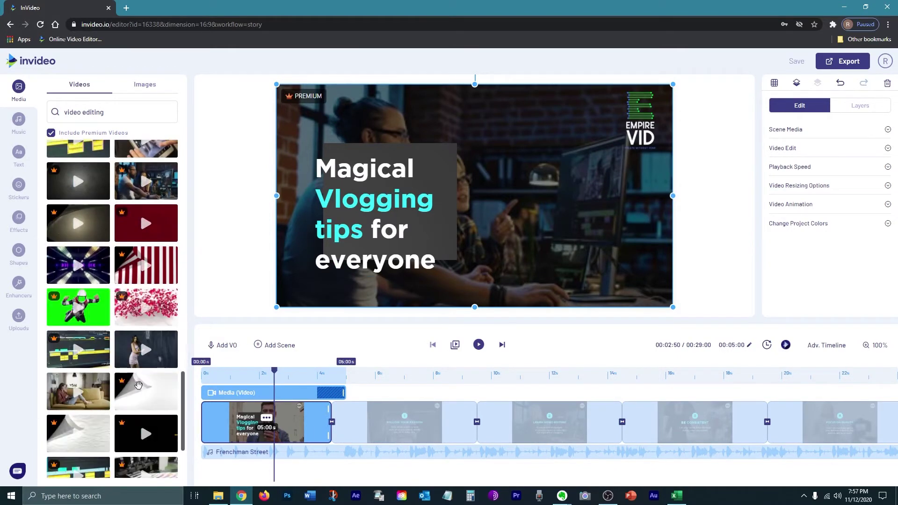
{"action": "scroll", "coordinate": [153, 398], "scroll_direction": "up", "scroll_amount": 8}
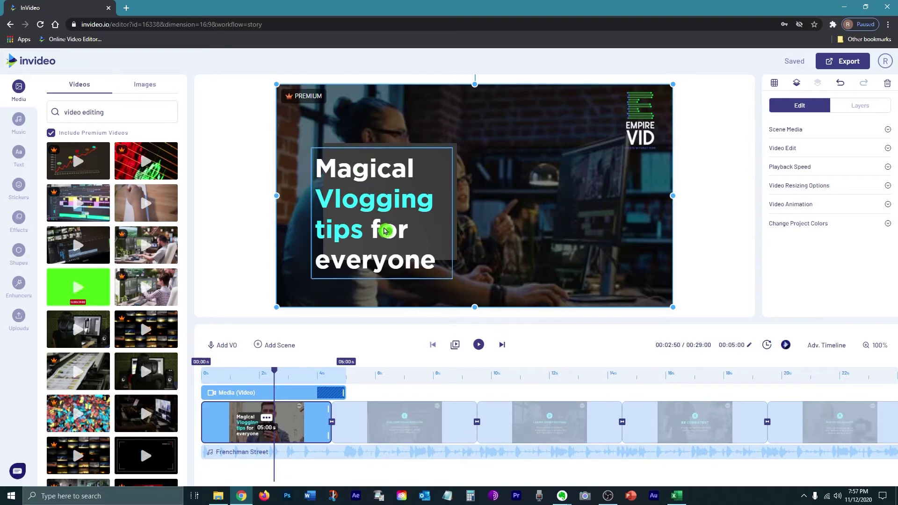
{"action": "left_click", "coordinate": [386, 260]}
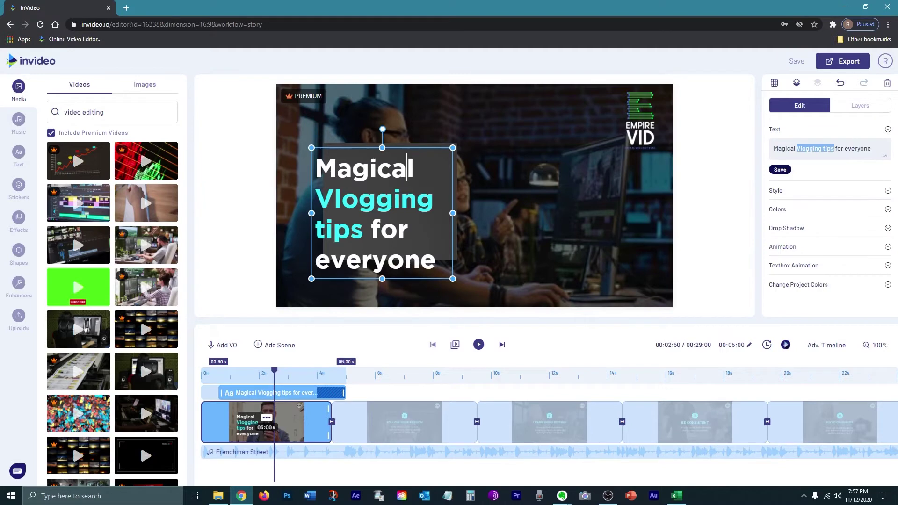
{"action": "left_click_drag", "start_coordinate": [413, 168], "coordinate": [315, 169]}
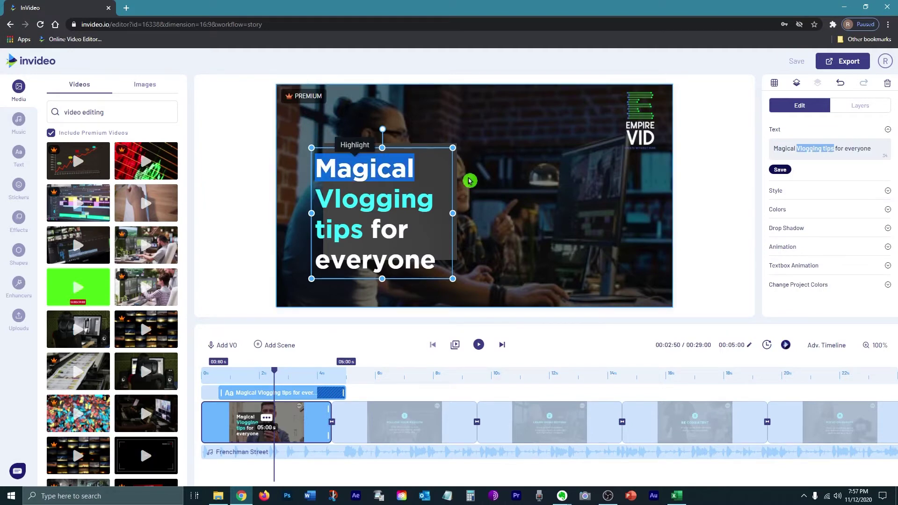
{"action": "type", "text": "Learn"}
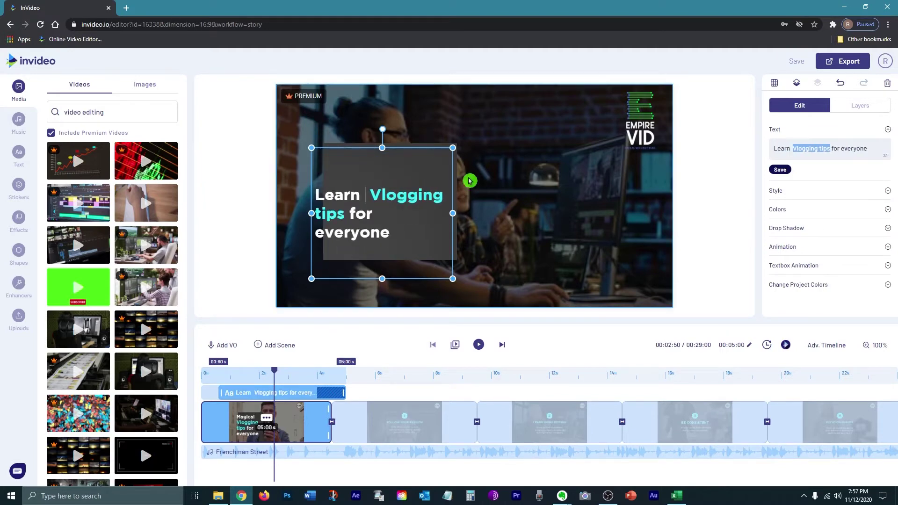
{"action": "type", "text": " How to"}
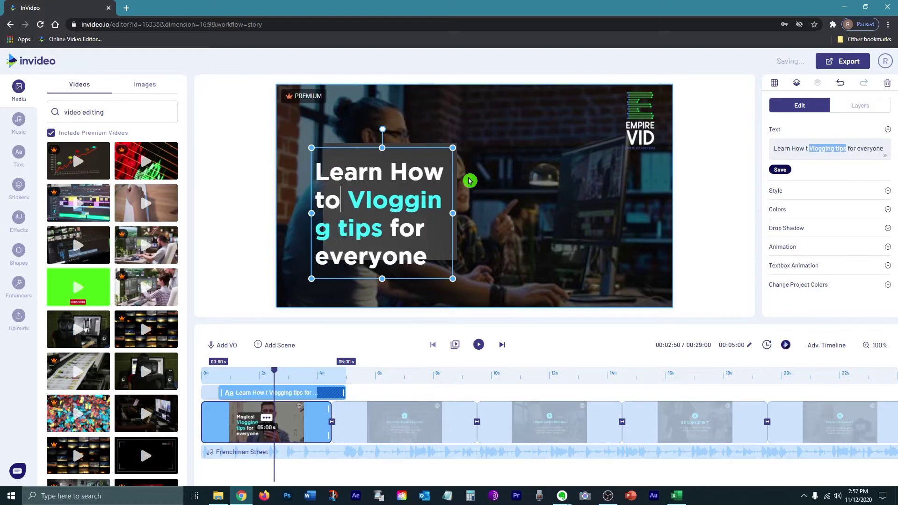
{"action": "type", "text": " Easily"}
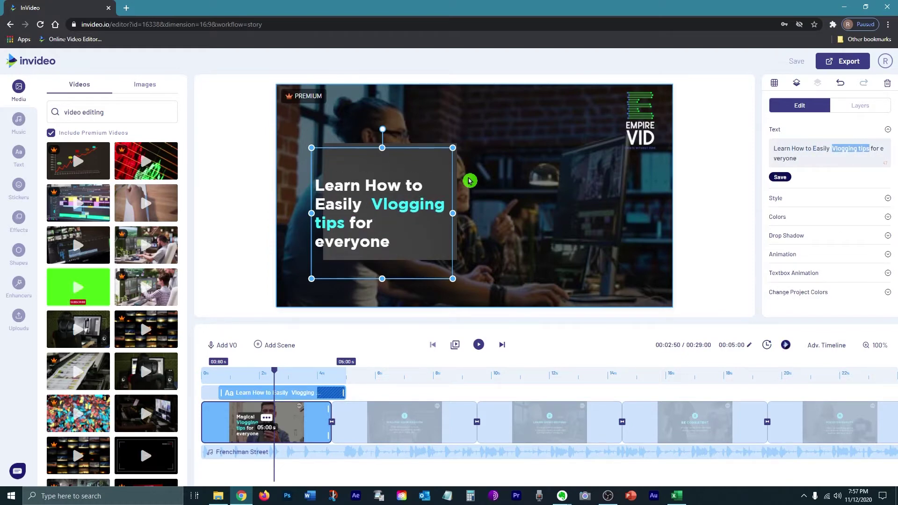
{"action": "key", "text": "shift+Right"}
{"action": "key", "text": "shift+Right"}
{"action": "key", "text": "shift+Right"}
{"action": "key", "text": "shift+Right"}
{"action": "key", "text": "shift+Right"}
{"action": "key", "text": "shift+Right"}
{"action": "key", "text": "shift+Right"}
{"action": "key", "text": "shift+Right"}
{"action": "key", "text": "shift+Right"}
{"action": "key", "text": "shift+Right"}
{"action": "key", "text": "shift+Right"}
{"action": "key", "text": "shift+Right"}
{"action": "key", "text": "shift+Right"}
{"action": "key", "text": "shift+Right"}
{"action": "key", "text": "shift+Right"}
{"action": "key", "text": "shift+Right"}
{"action": "key", "text": "shift+Right"}
{"action": "key", "text": "shift+Right"}
{"action": "key", "text": "shift+Right"}
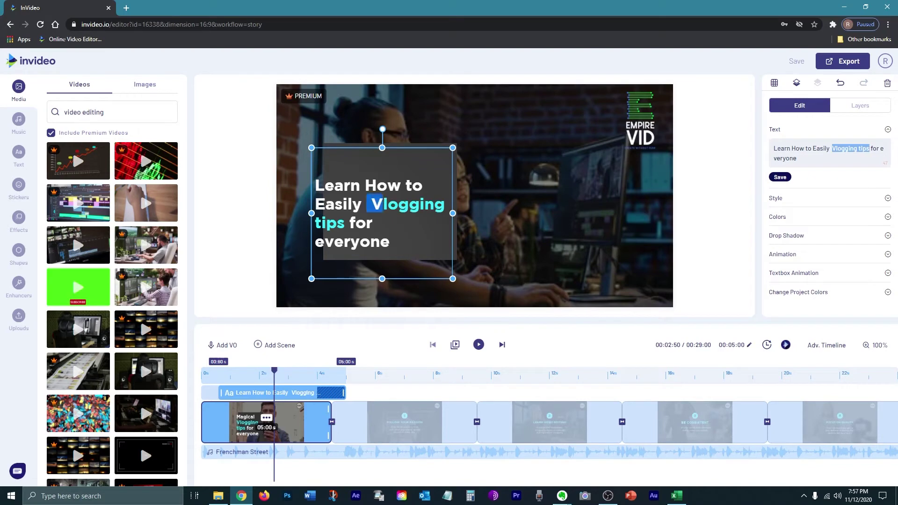
{"action": "type", "text": "C"}
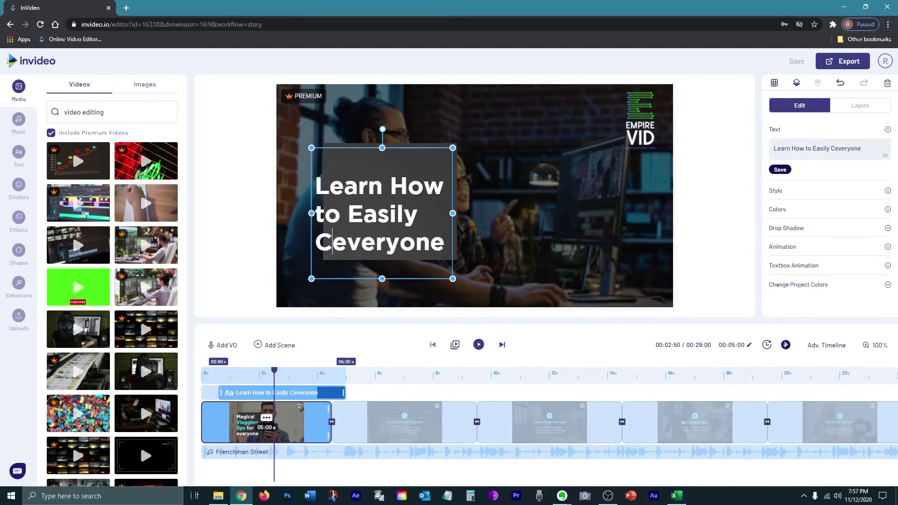
Replace 'Vlogging tips' with 'Create Your Own Videos' and delete the leftover words.
{"action": "key", "text": "ctrl+z"}
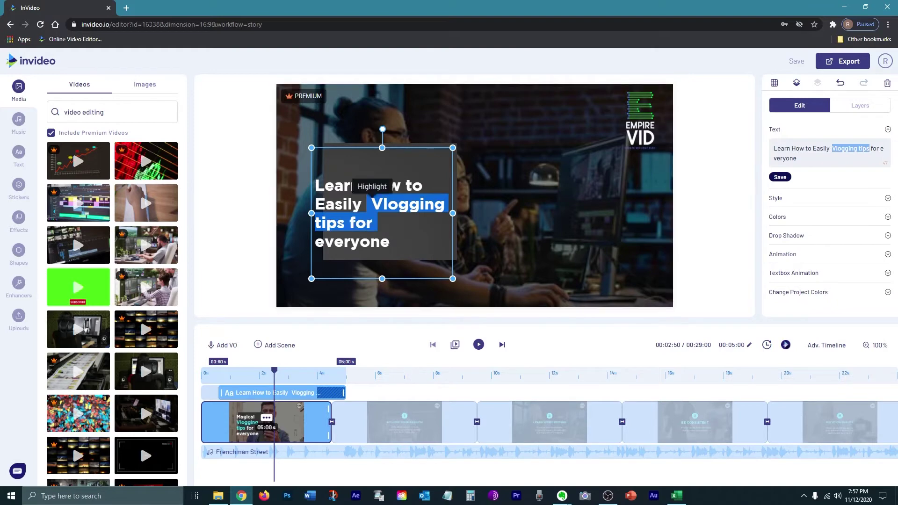
{"action": "left_click", "coordinate": [424, 205]}
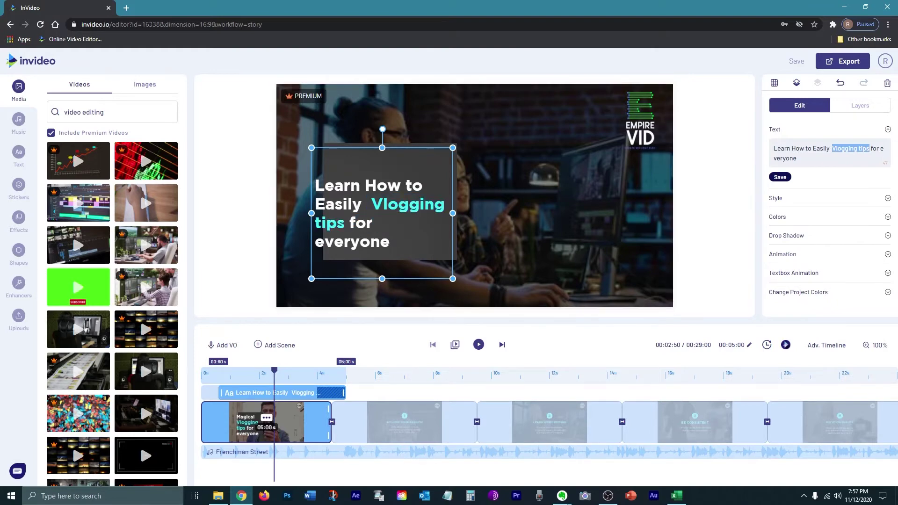
{"action": "key", "text": "BackSpace"}
{"action": "left_click_drag", "start_coordinate": [369, 204], "coordinate": [338, 224]}
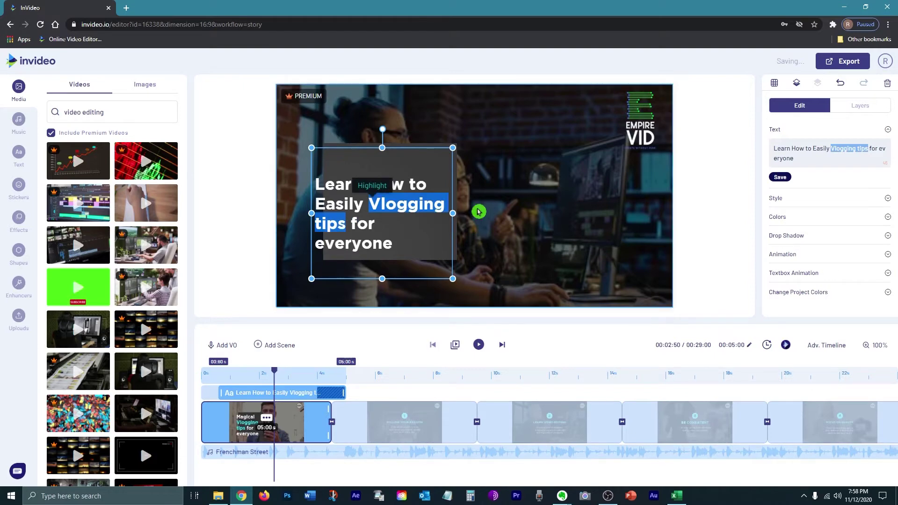
{"action": "type", "text": "Create Y"}
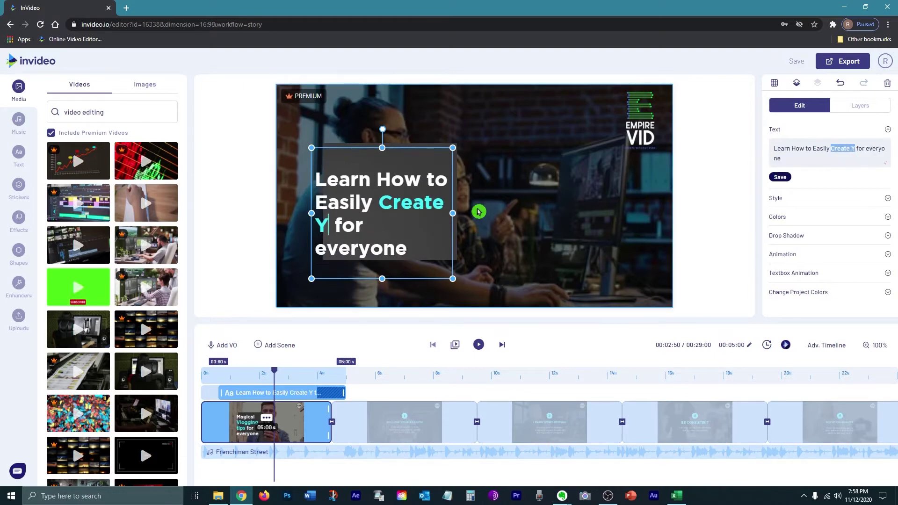
{"action": "type", "text": "our Own "}
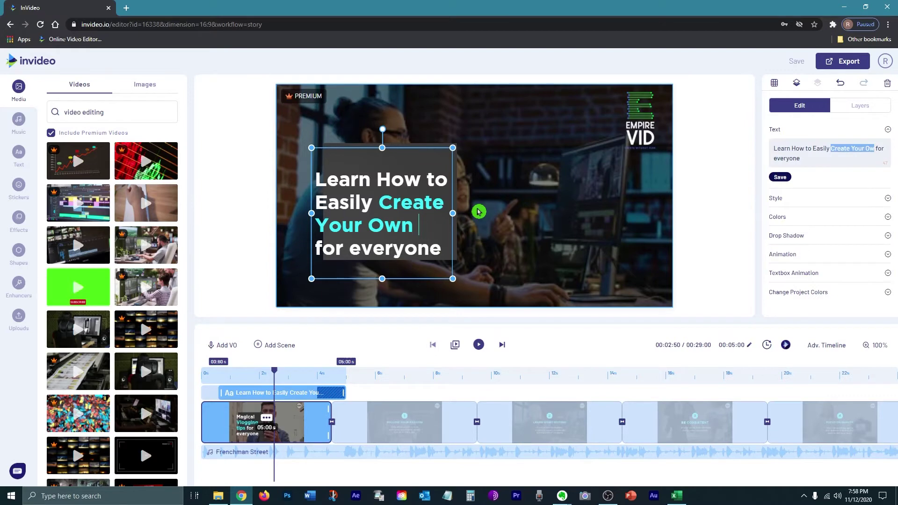
{"action": "type", "text": "Videos"}
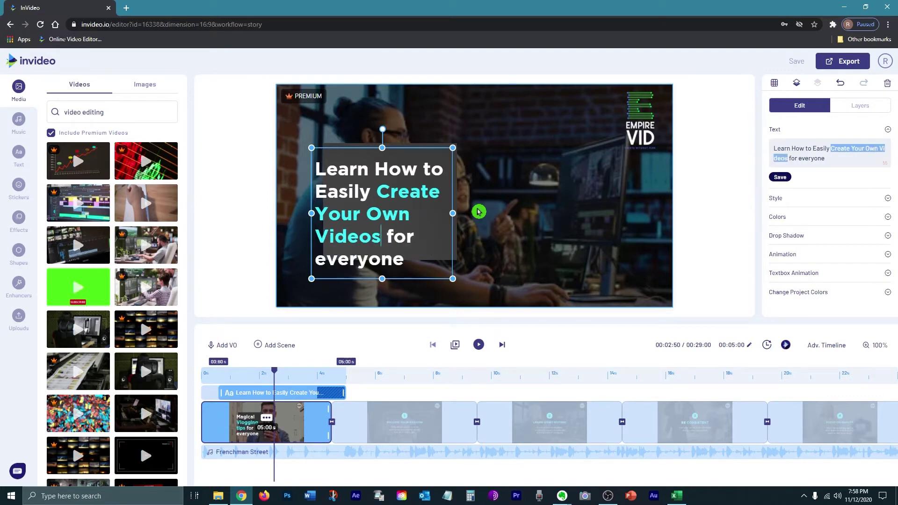
{"action": "key", "text": "Delete"}
{"action": "key", "text": "Delete"}
{"action": "key", "text": "Delete"}
{"action": "key", "text": "Delete"}
{"action": "key", "text": "Delete"}
{"action": "key", "text": "Delete"}
{"action": "key", "text": "Delete"}
{"action": "key", "text": "Delete"}
{"action": "key", "text": "Delete"}
{"action": "key", "text": "Delete"}
{"action": "key", "text": "Delete"}
{"action": "key", "text": "Delete"}
{"action": "key", "text": "Delete"}
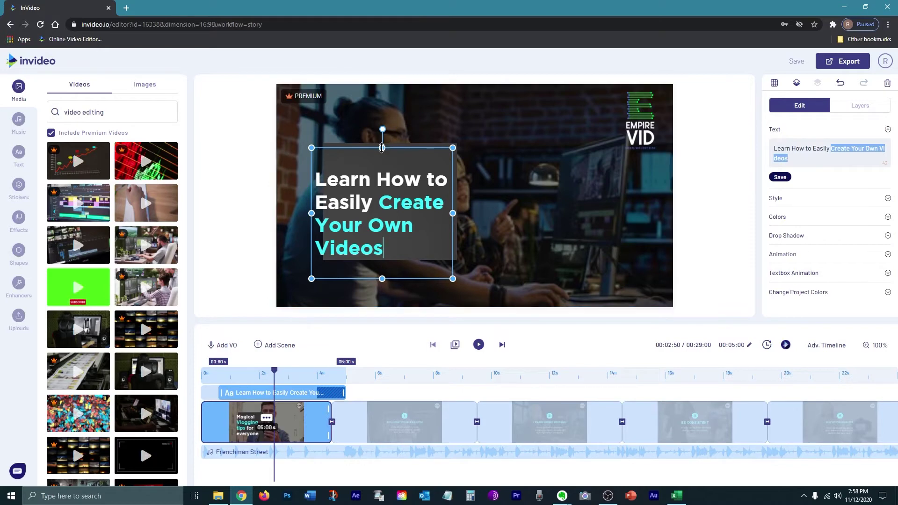
Make the title box taller and wider, and shift its highlight colour from cyan to green.
{"action": "left_click_drag", "start_coordinate": [382, 147], "coordinate": [382, 130]}
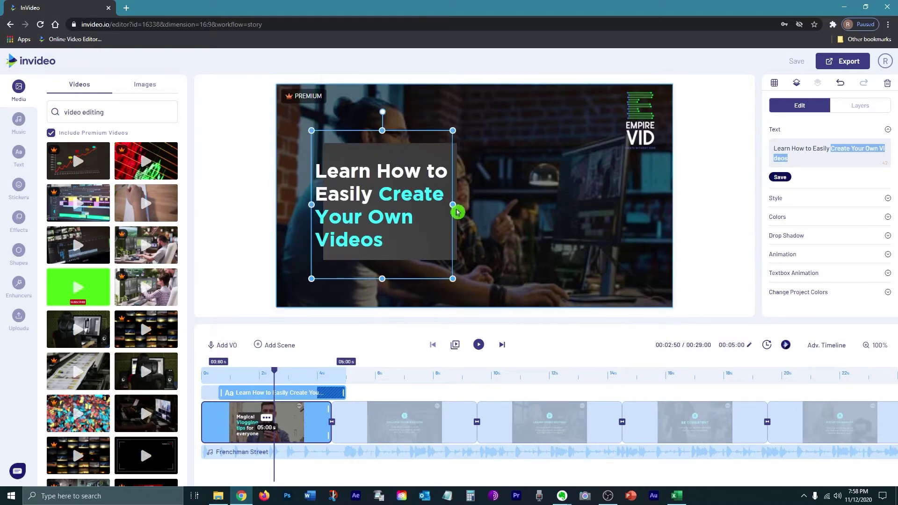
{"action": "left_click_drag", "start_coordinate": [452, 204], "coordinate": [464, 204]}
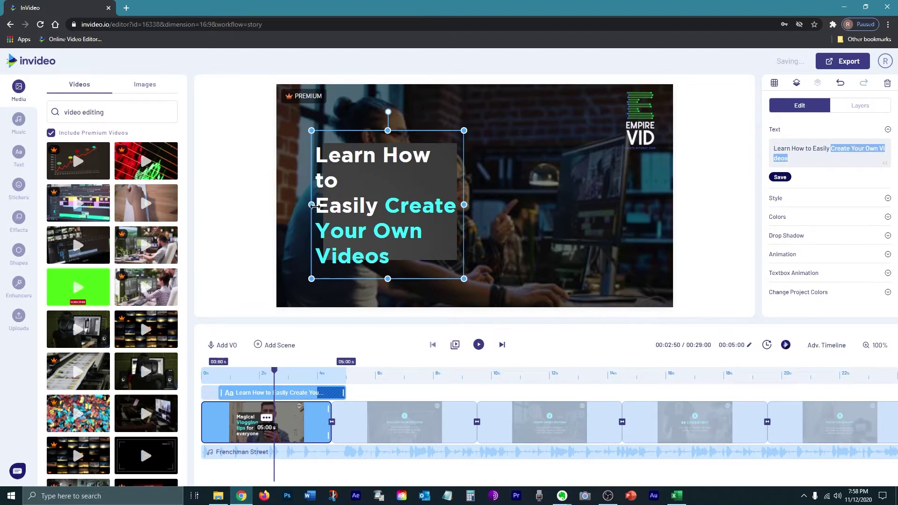
{"action": "left_click", "coordinate": [777, 217]}
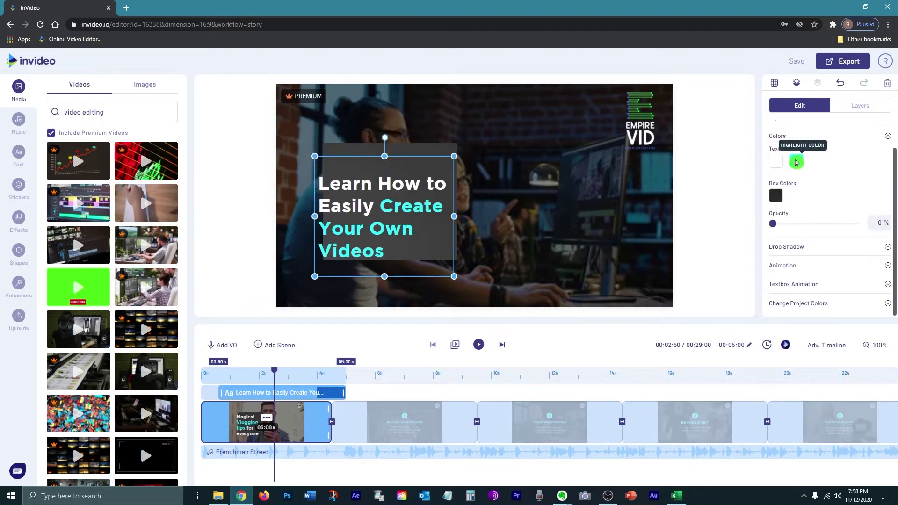
{"action": "left_click", "coordinate": [797, 162]}
{"action": "left_click_drag", "start_coordinate": [826, 244], "coordinate": [816, 249]}
Apply the green highlight, unlock the Textbox Shape, and lower its opacity to 60%.
{"action": "left_click", "coordinate": [414, 187]}
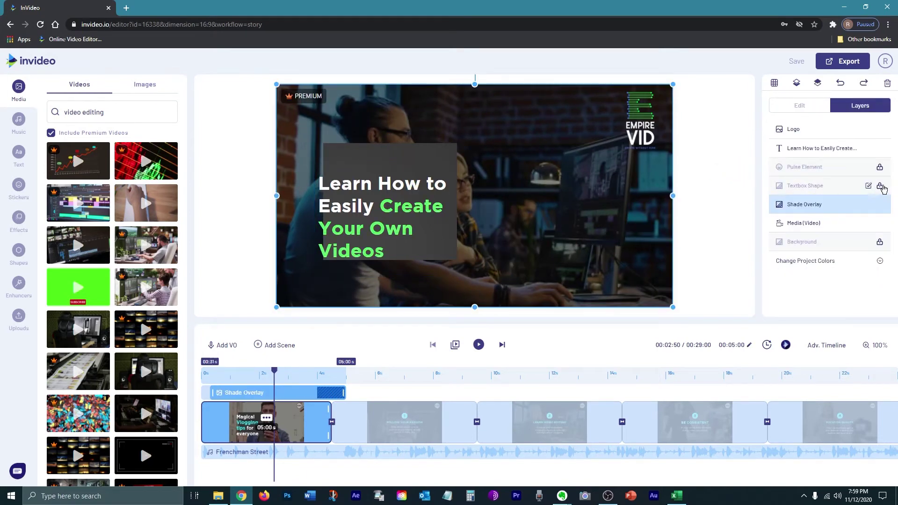
{"action": "left_click", "coordinate": [880, 187]}
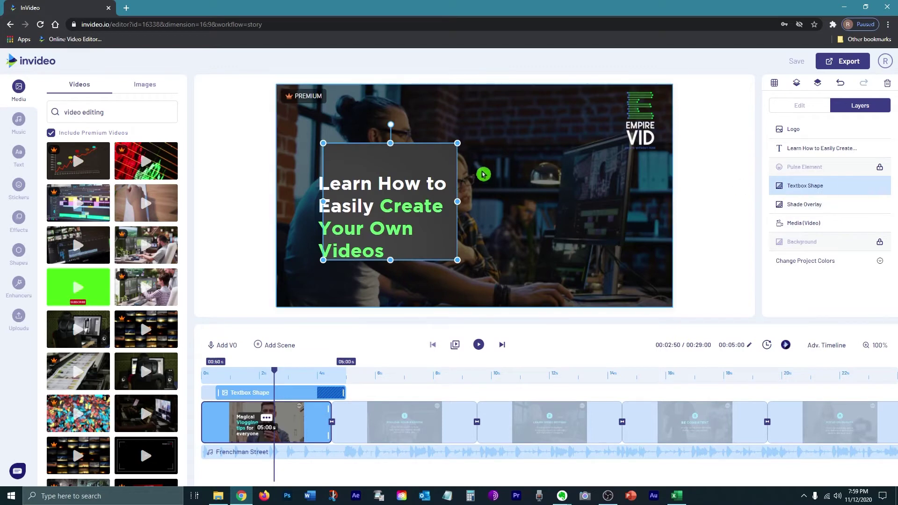
{"action": "left_click", "coordinate": [816, 109]}
{"action": "left_click", "coordinate": [787, 131]}
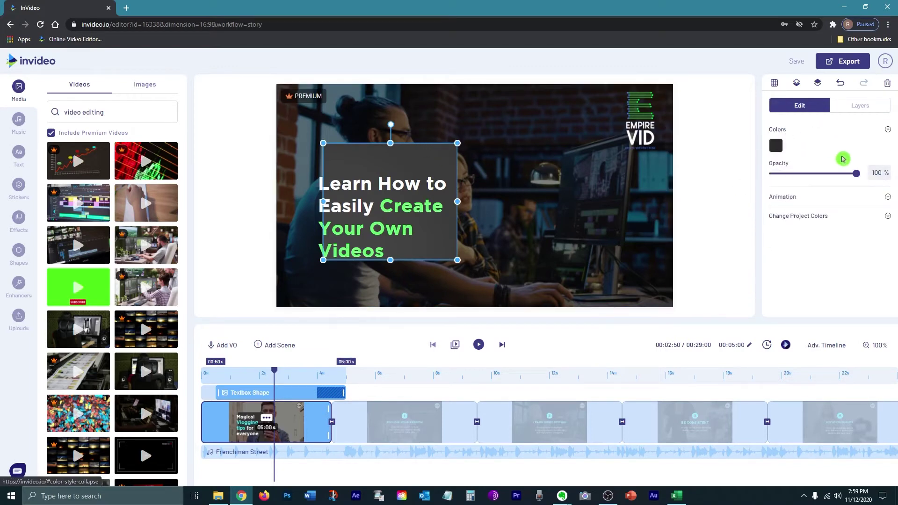
{"action": "left_click_drag", "start_coordinate": [858, 175], "coordinate": [812, 181]}
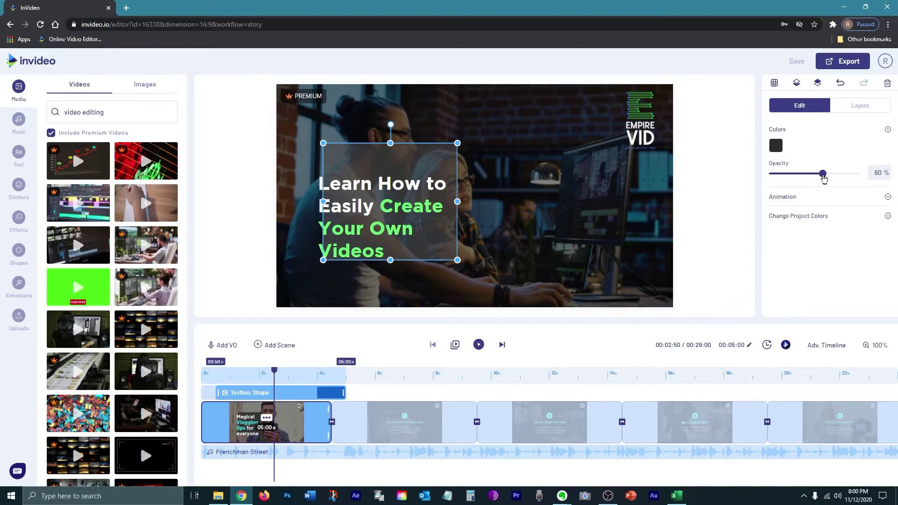
{"action": "left_click", "coordinate": [641, 287]}
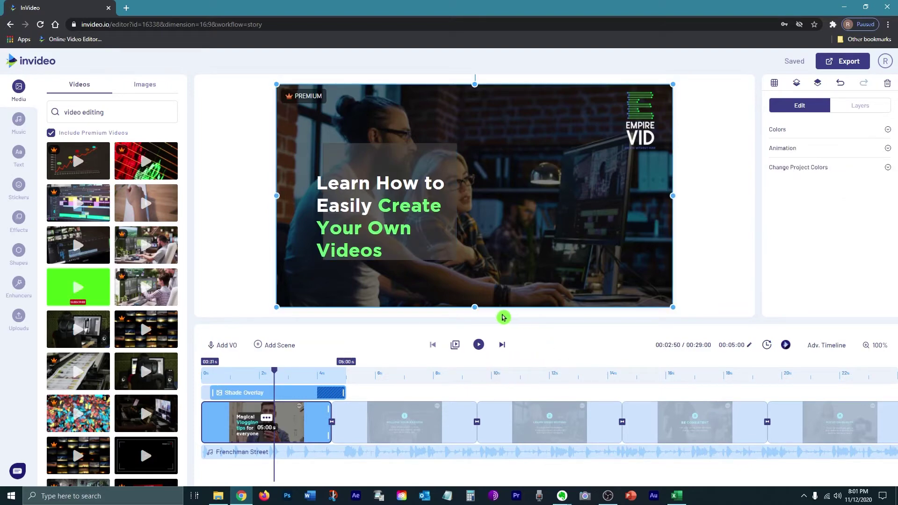
{"action": "left_click", "coordinate": [478, 345]}
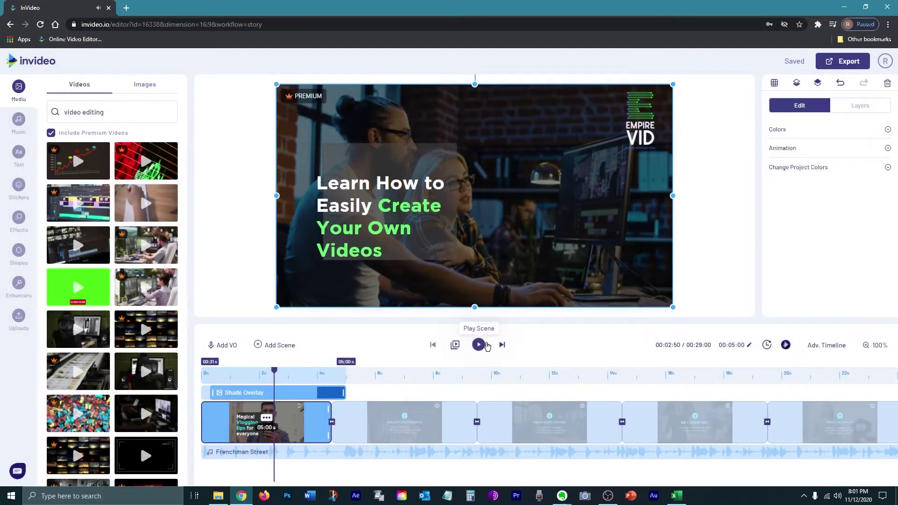
{"action": "mouse_move", "coordinate": [548, 458]}
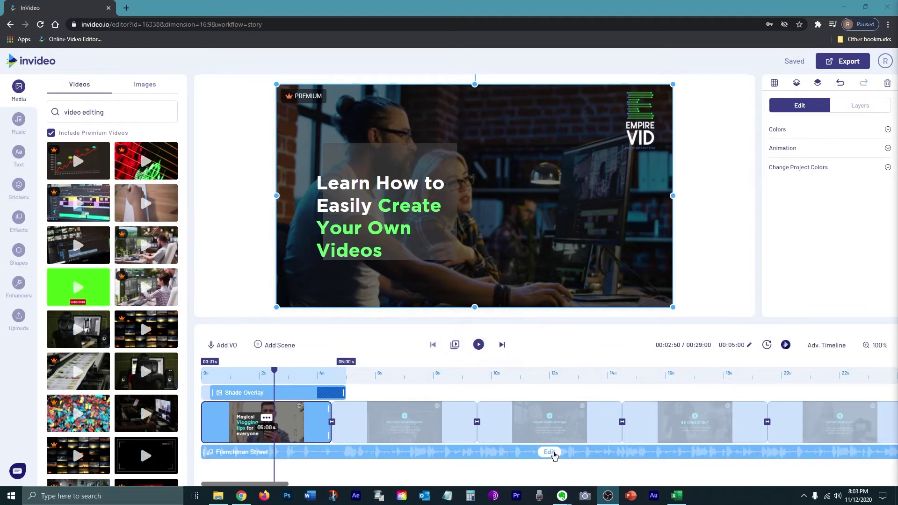
{"action": "left_click", "coordinate": [549, 452]}
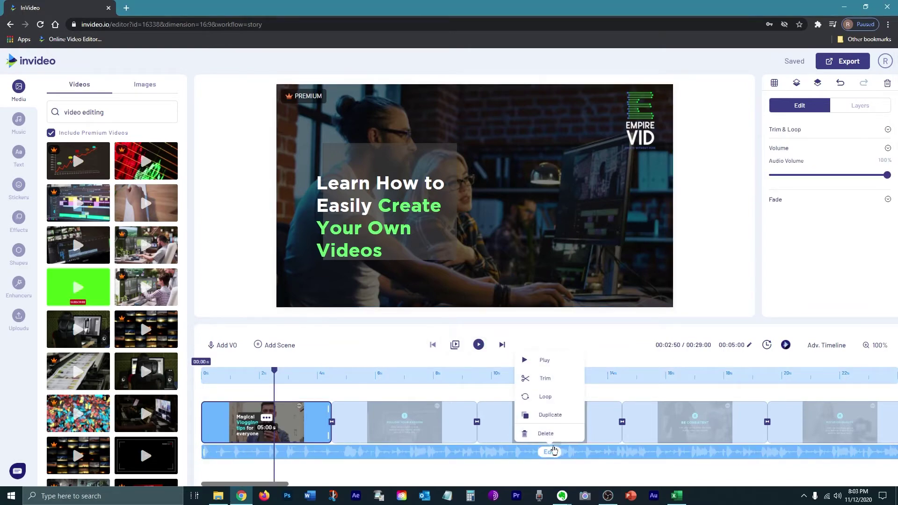
Remove the Frenchman Street track and browse the Bright music category.
{"action": "left_click", "coordinate": [525, 433]}
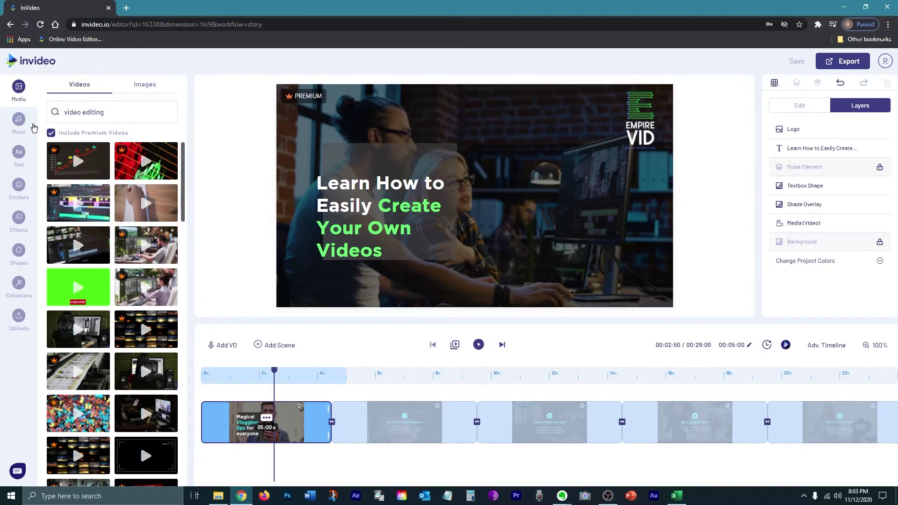
{"action": "left_click", "coordinate": [19, 126]}
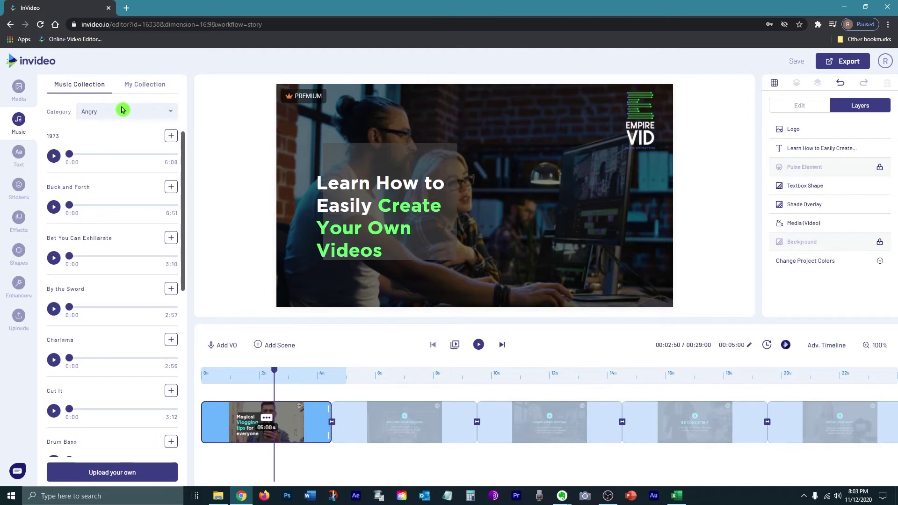
{"action": "left_click", "coordinate": [122, 109]}
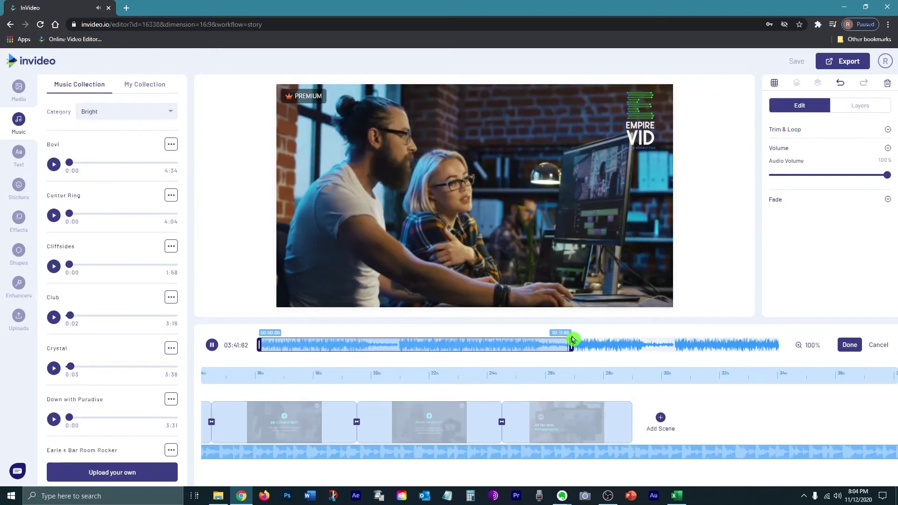
Trim the background music's end to a much shorter section and apply it.
{"action": "left_click_drag", "start_coordinate": [571, 345], "coordinate": [372, 345]}
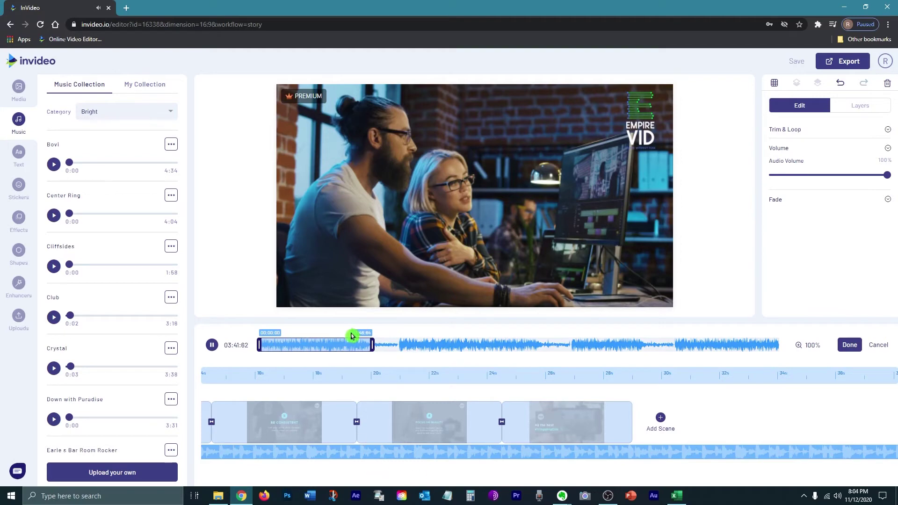
{"action": "left_click_drag", "start_coordinate": [374, 345], "coordinate": [310, 345]}
{"action": "left_click", "coordinate": [225, 479]}
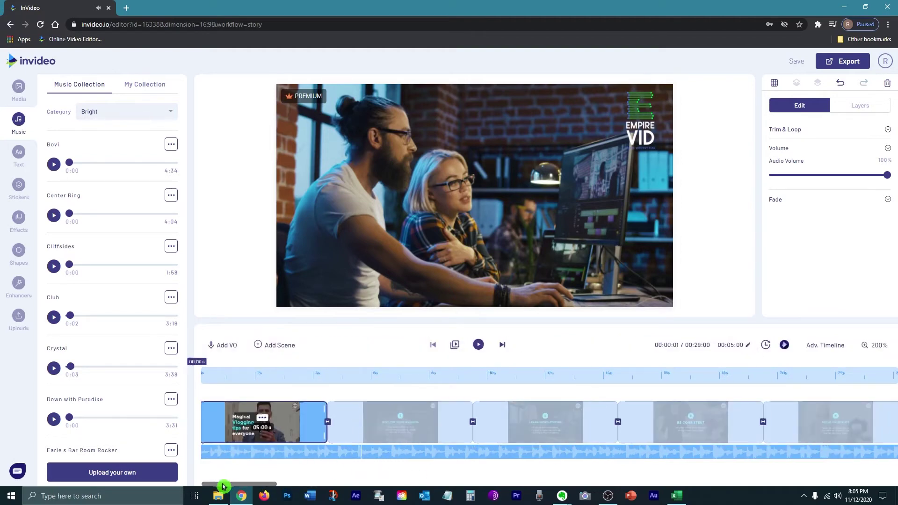
{"action": "left_click_drag", "start_coordinate": [224, 479], "coordinate": [184, 483]}
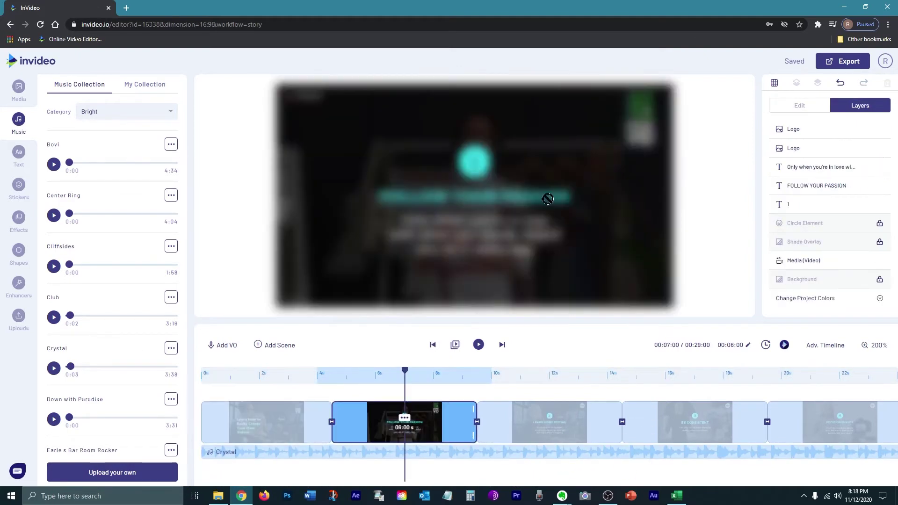
Change tip 1's heading to 'CHOOSE A VIDEO EDITOR' with an account-creation caption.
{"action": "left_click", "coordinate": [566, 195]}
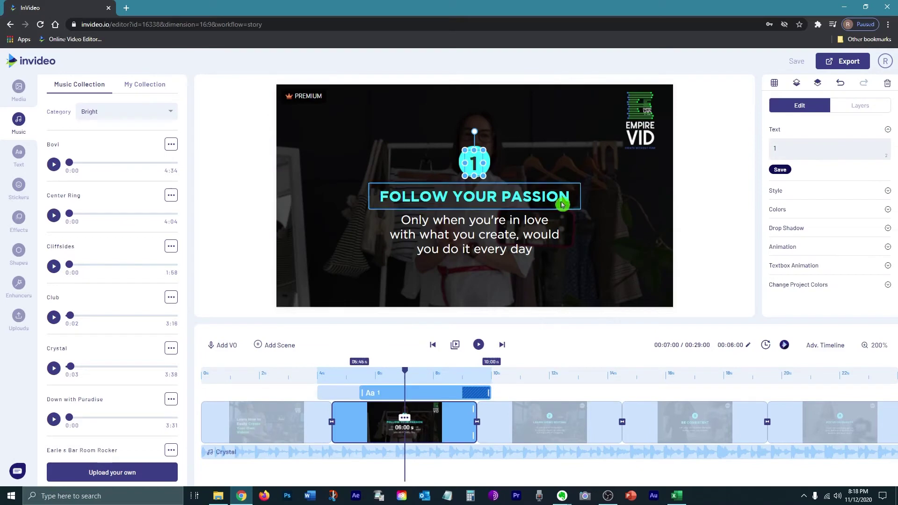
{"action": "key", "text": "ctrl+a"}
{"action": "type", "text": "CHOOSE A VIDEO EDITOR"}
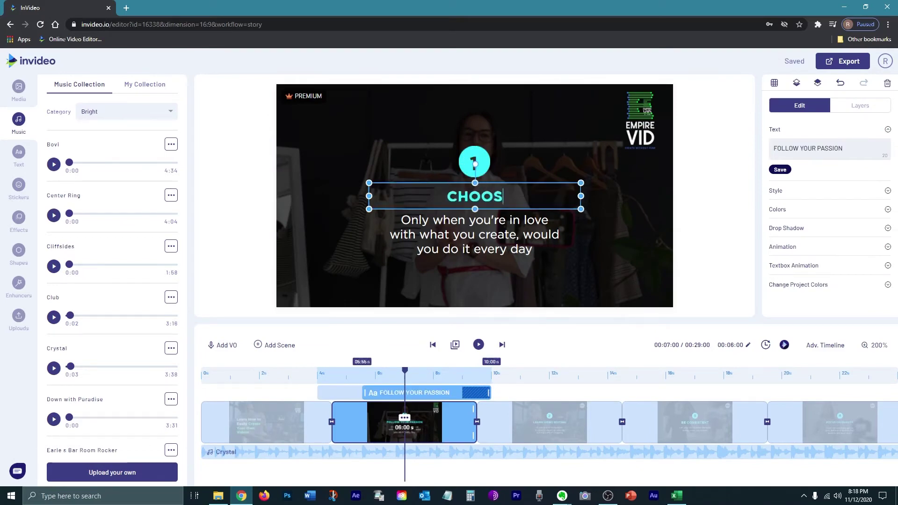
{"action": "left_click", "coordinate": [555, 254]}
{"action": "double_click", "coordinate": [555, 254]}
{"action": "key", "text": "ctrl+a"}
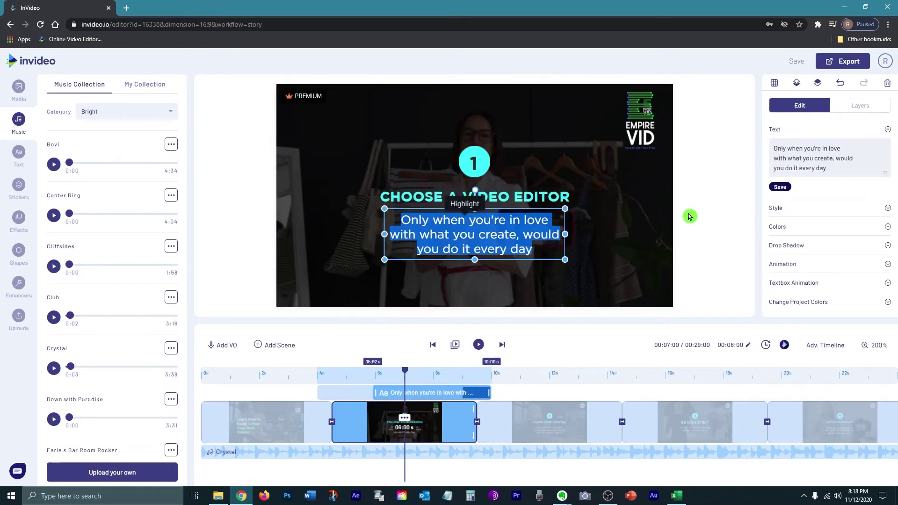
{"action": "type", "text": "Go to Invideo and c"}
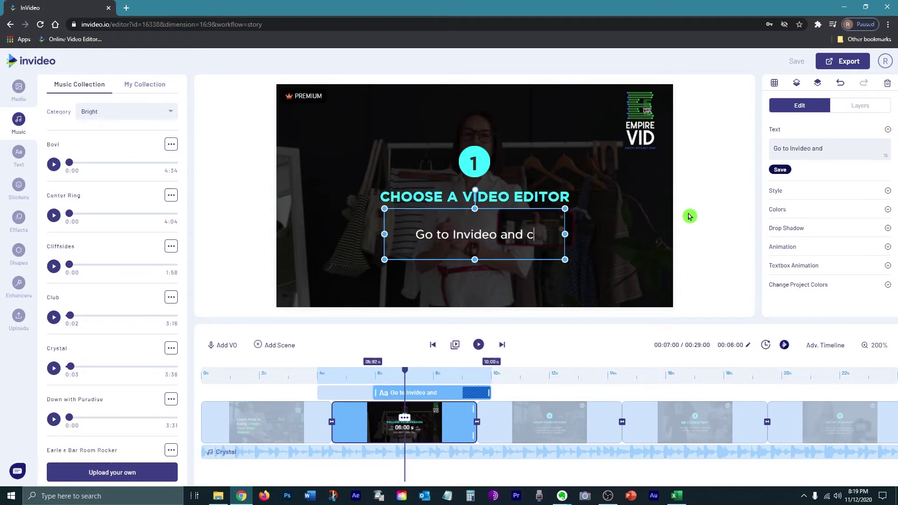
{"action": "type", "text": "reate an account. Pick a Template"}
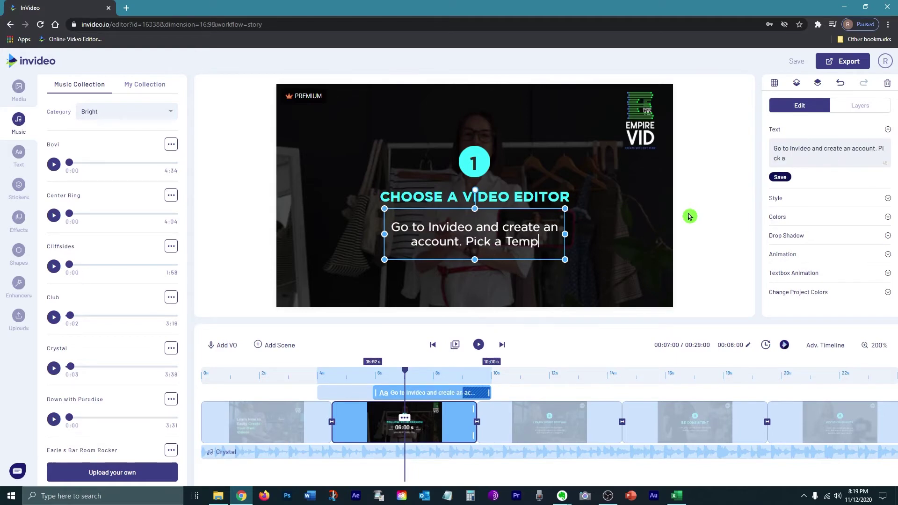
{"action": "key", "text": "BackSpace"}
{"action": "key", "text": "BackSpace"}
{"action": "key", "text": "BackSpace"}
{"action": "key", "text": "BackSpace"}
{"action": "key", "text": "BackSpace"}
{"action": "key", "text": "BackSpace"}
{"action": "key", "text": "BackSpace"}
{"action": "key", "text": "BackSpace"}
{"action": "key", "text": "BackSpace"}
{"action": "key", "text": "BackSpace"}
{"action": "key", "text": "BackSpace"}
{"action": "key", "text": "BackSpace"}
{"action": "key", "text": "BackSpace"}
{"action": "key", "text": "BackSpace"}
{"action": "key", "text": "BackSpace"}
{"action": "key", "text": "BackSpace"}
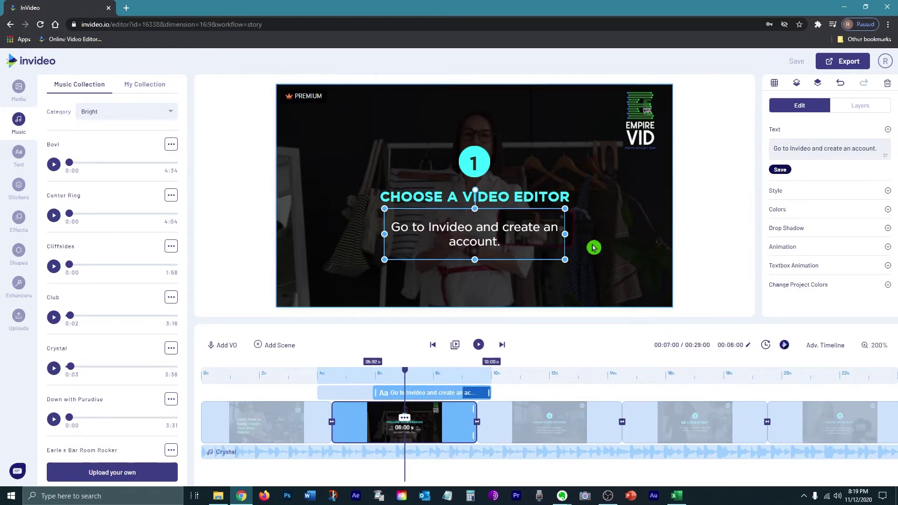
{"action": "left_click", "coordinate": [594, 248]}
Delete the duplicate Logo layer from the scene.
{"action": "left_click", "coordinate": [639, 127]}
{"action": "left_click", "coordinate": [860, 105]}
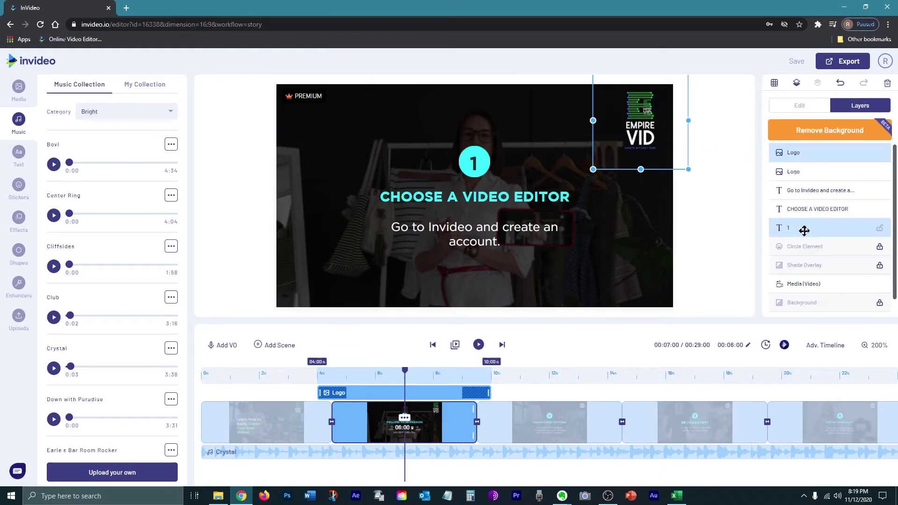
{"action": "left_click", "coordinate": [803, 173]}
{"action": "key", "text": "Delete"}
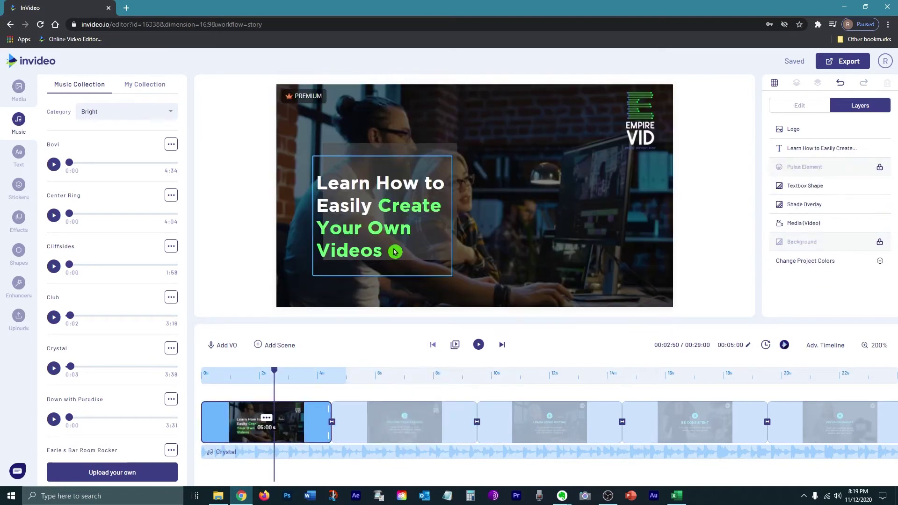
Recolour the heading and the numbered Circle Element green.
{"action": "left_click", "coordinate": [381, 227]}
{"action": "left_click", "coordinate": [796, 154]}
{"action": "left_click_drag", "start_coordinate": [836, 255], "coordinate": [763, 259]}
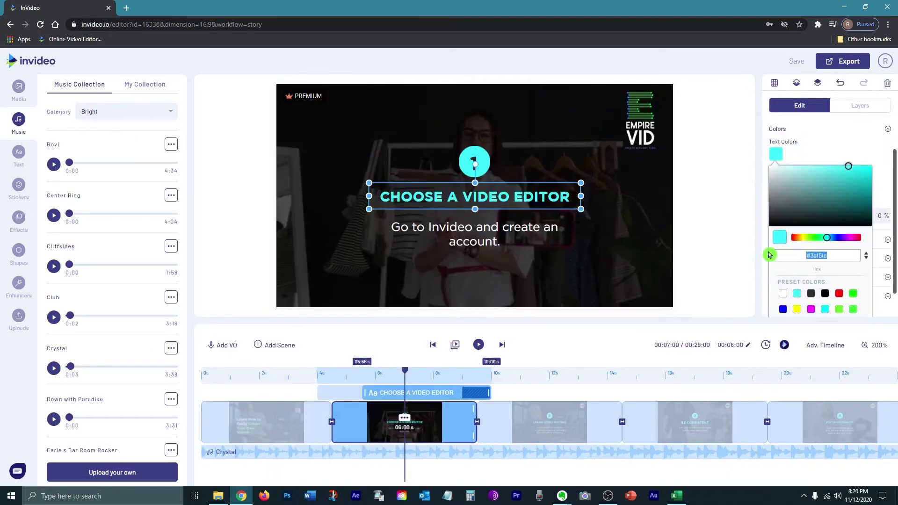
{"action": "left_click", "coordinate": [488, 161]}
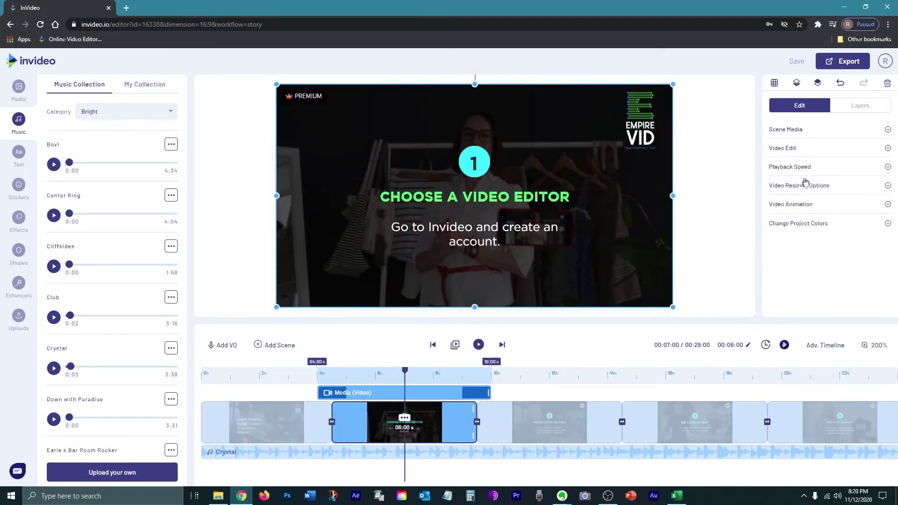
{"action": "left_click", "coordinate": [474, 162]}
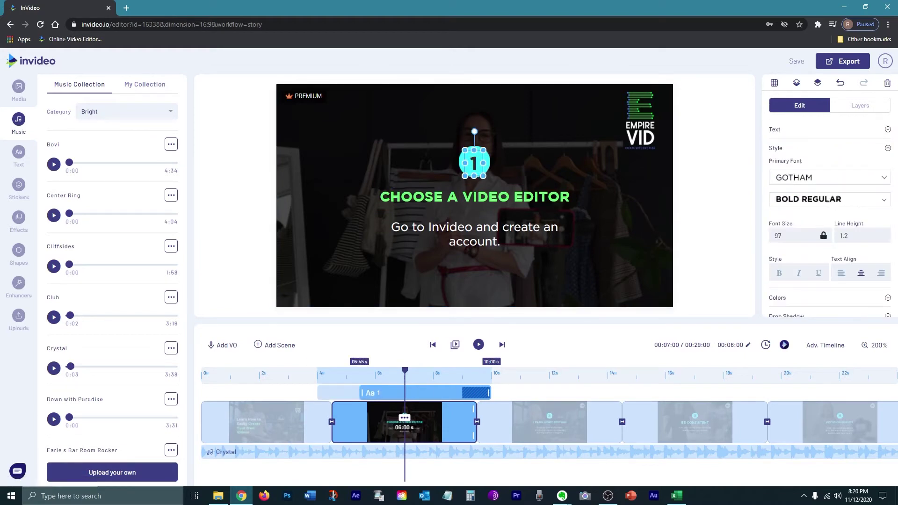
{"action": "left_click", "coordinate": [860, 105]}
{"action": "left_click", "coordinate": [814, 209]}
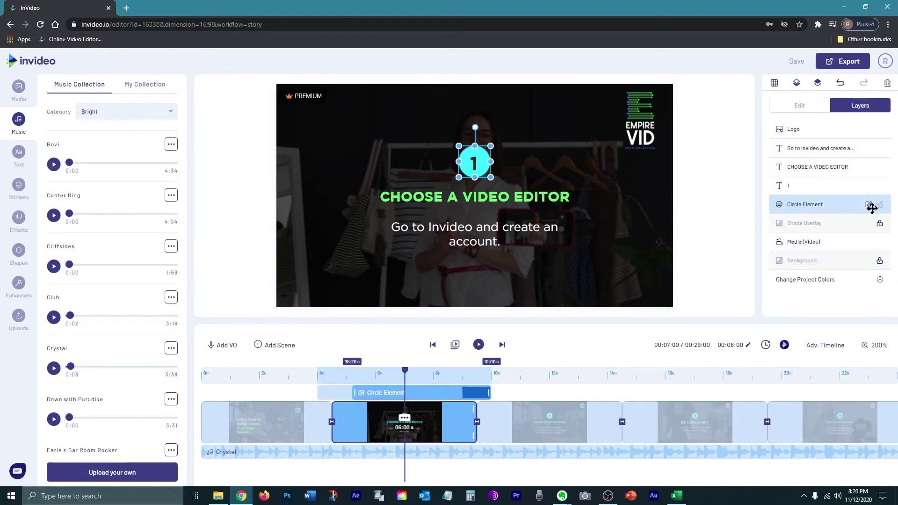
{"action": "left_click", "coordinate": [868, 205]}
{"action": "left_click", "coordinate": [779, 149]}
{"action": "left_click", "coordinate": [830, 155]}
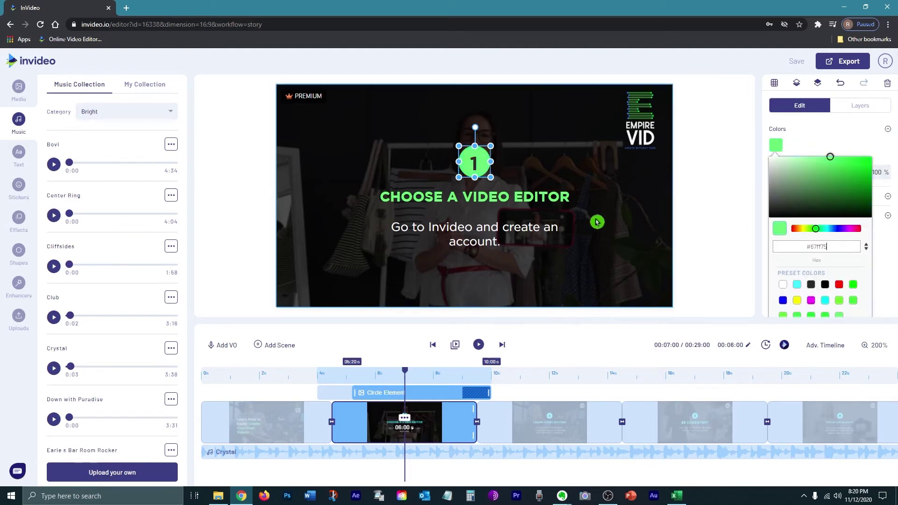
{"action": "left_click", "coordinate": [486, 233]}
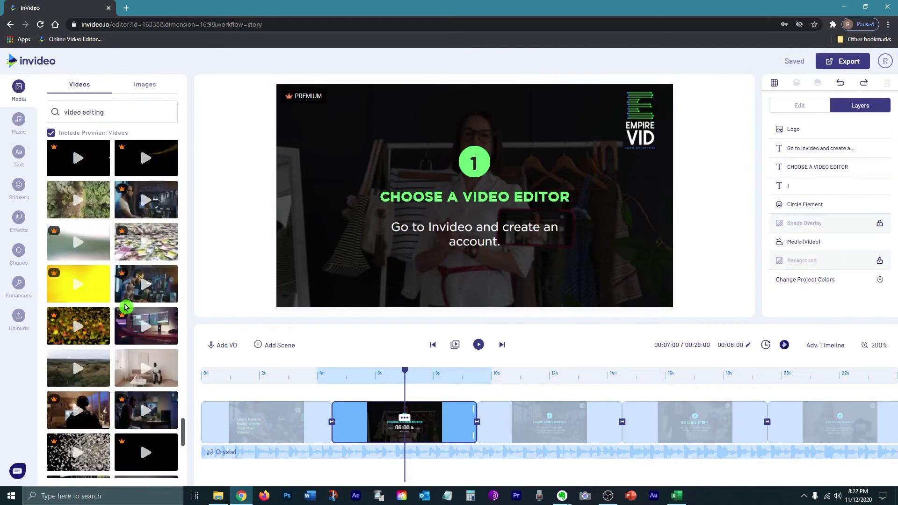
Replace the background with a video-editing stock clip trimmed to Out Time 00:05:00.
{"action": "left_click_drag", "start_coordinate": [78, 158], "coordinate": [420, 299]}
{"action": "left_click", "coordinate": [420, 299]}
{"action": "left_click", "coordinate": [360, 355]}
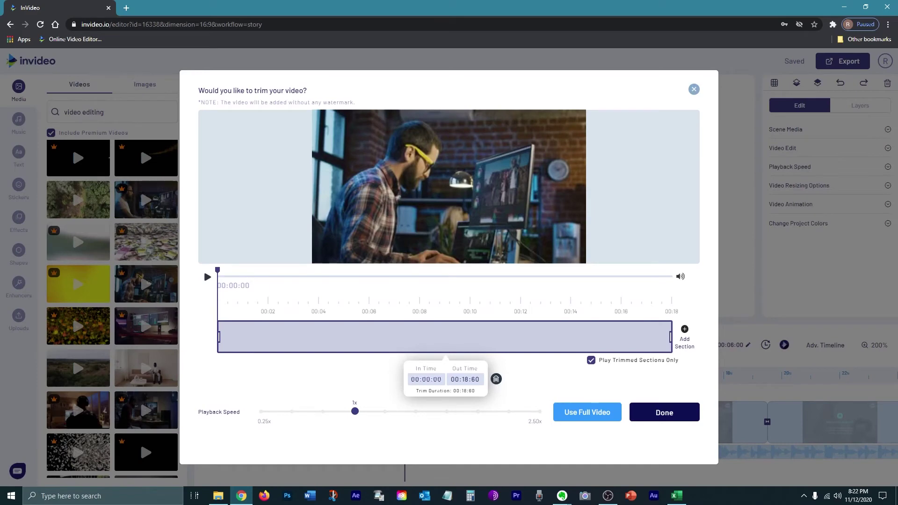
{"action": "left_click", "coordinate": [461, 376]}
{"action": "type", "text": "00:05:00"}
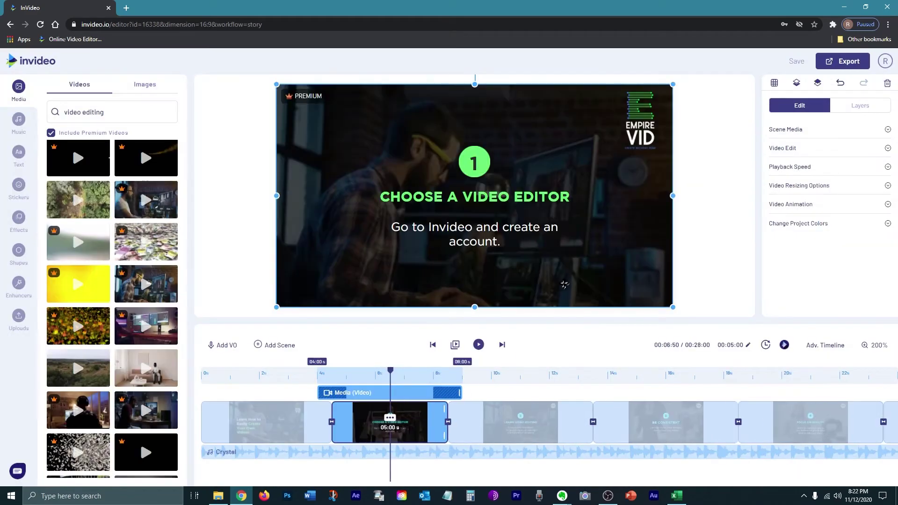
{"action": "left_click", "coordinate": [287, 411]}
Turn the third scene's number-2 circle from cyan to green.
{"action": "left_click", "coordinate": [339, 411]}
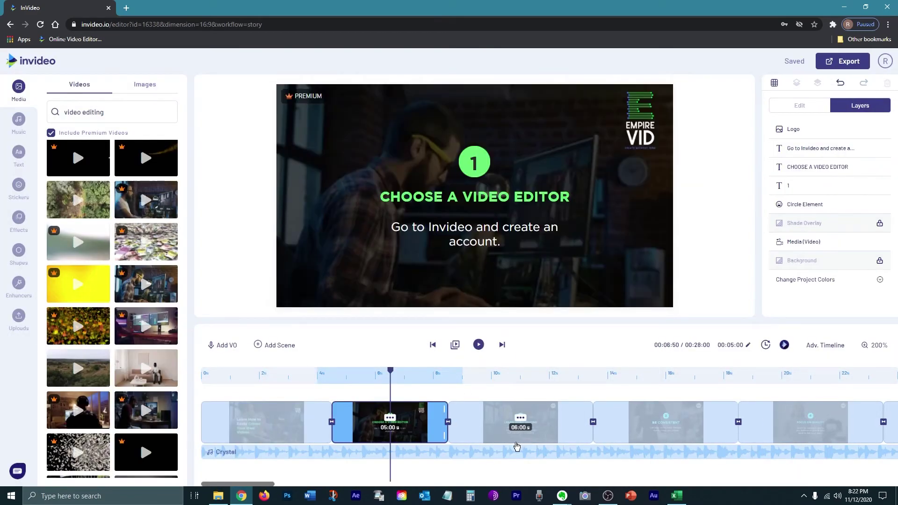
{"action": "left_click", "coordinate": [517, 446]}
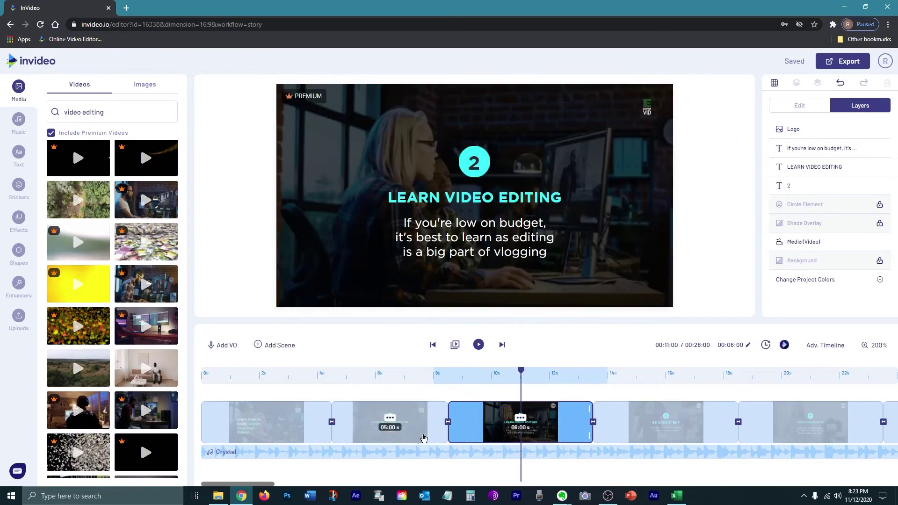
{"action": "left_click", "coordinate": [875, 206]}
{"action": "left_click", "coordinate": [800, 105]}
{"action": "left_click", "coordinate": [775, 145]}
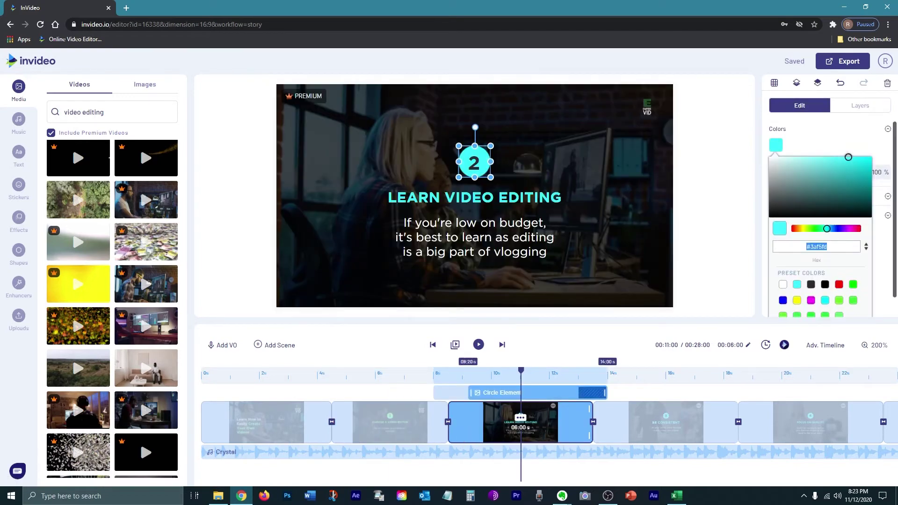
{"action": "left_click_drag", "start_coordinate": [825, 228], "coordinate": [815, 228]}
Rewrite the caption about choosing your video format and what kind of videos to make.
{"action": "left_click", "coordinate": [545, 202]}
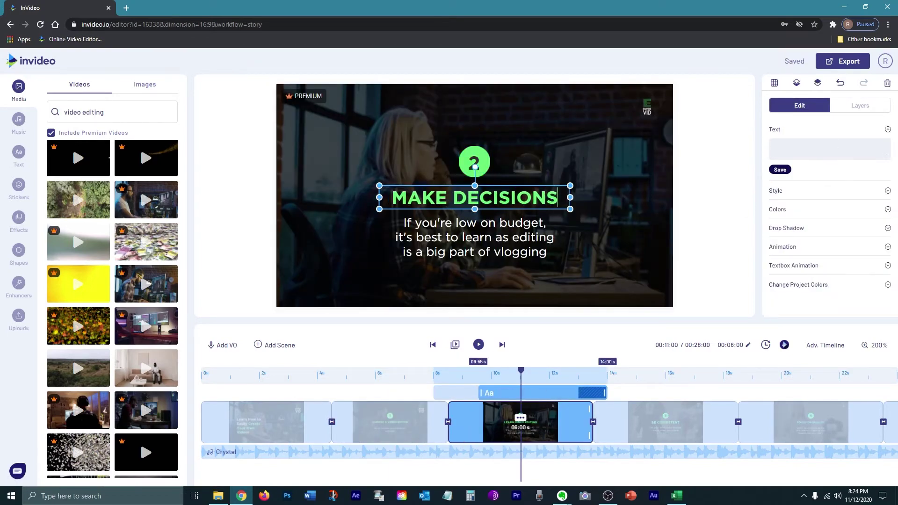
{"action": "left_click", "coordinate": [474, 237]}
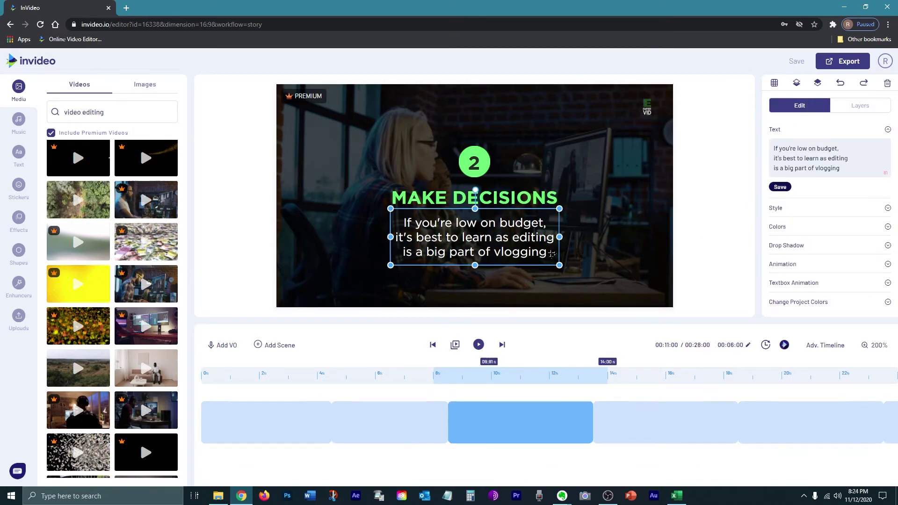
{"action": "double_click", "coordinate": [475, 237]}
{"action": "type", "text": "Choose what "}
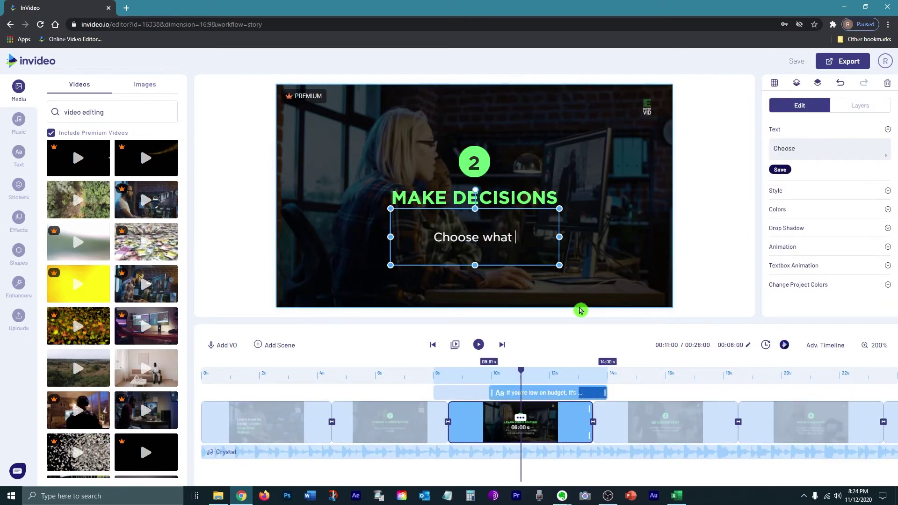
{"action": "type", "text": "format you want your videos and what"}
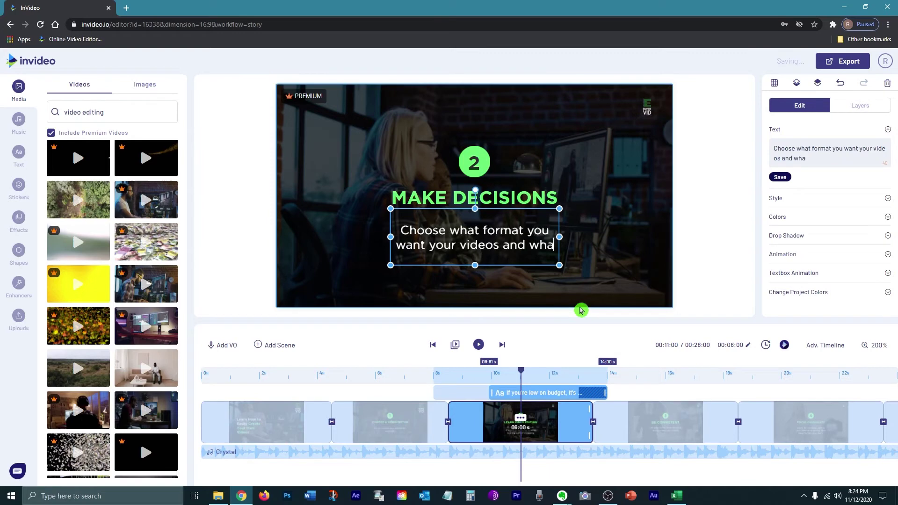
{"action": "key", "text": "BackSpace"}
{"action": "key", "text": "BackSpace"}
{"action": "key", "text": "BackSpace"}
{"action": "key", "text": "BackSpace"}
{"action": "key", "text": "BackSpace"}
{"action": "key", "text": "BackSpace"}
{"action": "key", "text": "BackSpace"}
{"action": "key", "text": "BackSpace"}
{"action": "key", "text": "BackSpace"}
{"action": "key", "text": "BackSpace"}
{"action": "key", "text": "BackSpace"}
{"action": "key", "text": "BackSpace"}
{"action": "key", "text": "BackSpace"}
{"action": "key", "text": "BackSpace"}
{"action": "key", "text": "BackSpace"}
{"action": "key", "text": "BackSpace"}
{"action": "key", "text": "BackSpace"}
{"action": "key", "text": "BackSpace"}
{"action": "key", "text": "BackSpace"}
{"action": "key", "text": "BackSpace"}
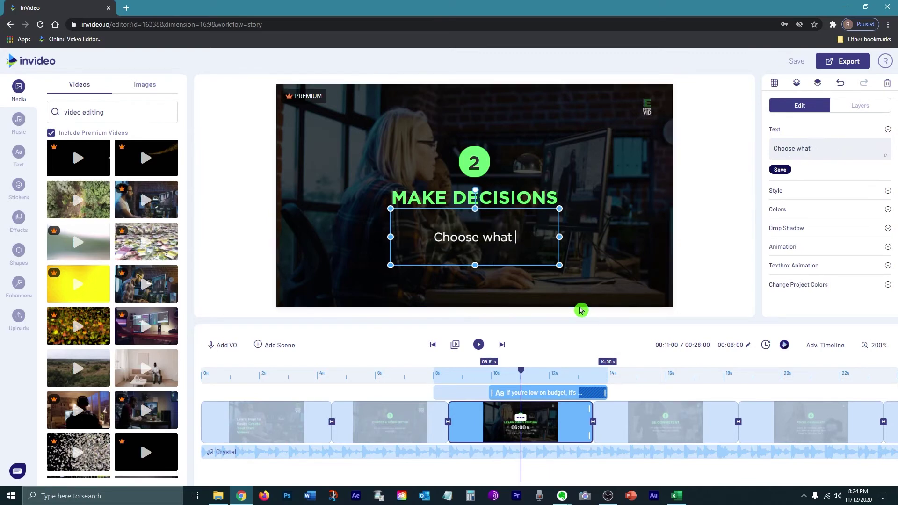
{"action": "type", "text": "kind of videos your going to make."}
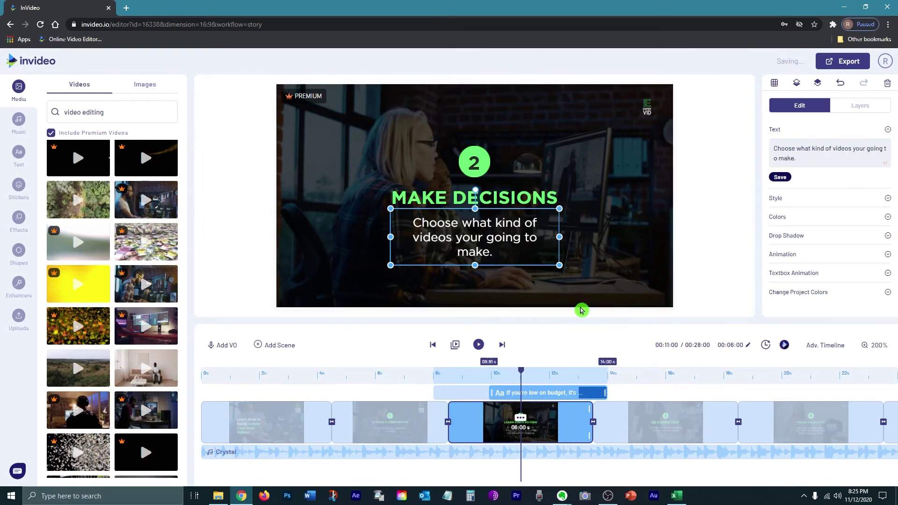
Retitle BE CONSISTENT to 'PRACTICE' with a caption about playing with features to hone skills.
{"action": "left_click", "coordinate": [677, 431]}
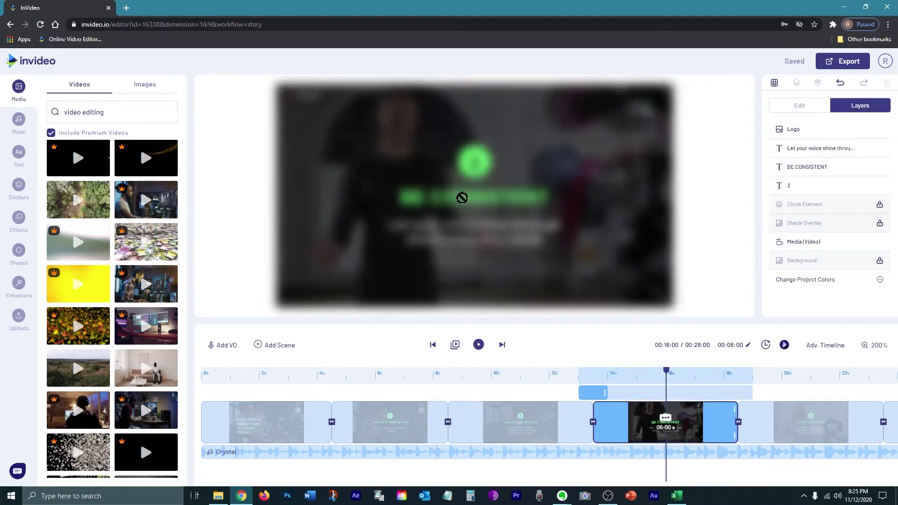
{"action": "left_click", "coordinate": [461, 196]}
{"action": "double_click", "coordinate": [461, 197]}
{"action": "type", "text": "PRACTICE"}
{"action": "left_click", "coordinate": [502, 239]}
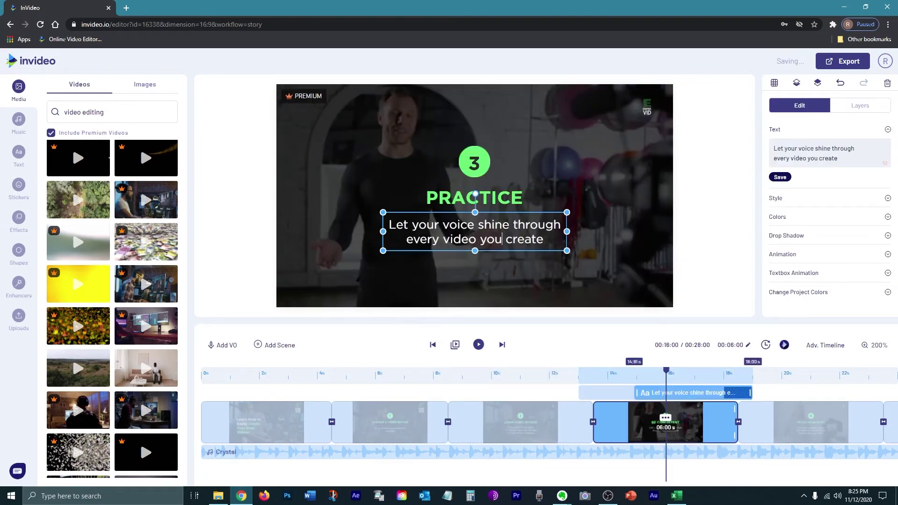
{"action": "left_click", "coordinate": [751, 312]}
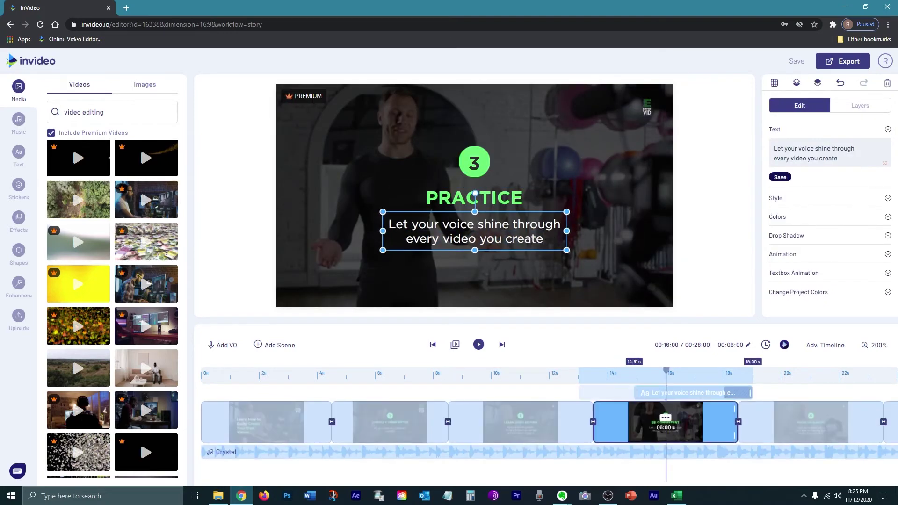
{"action": "left_click", "coordinate": [474, 231]}
{"action": "double_click", "coordinate": [474, 231]}
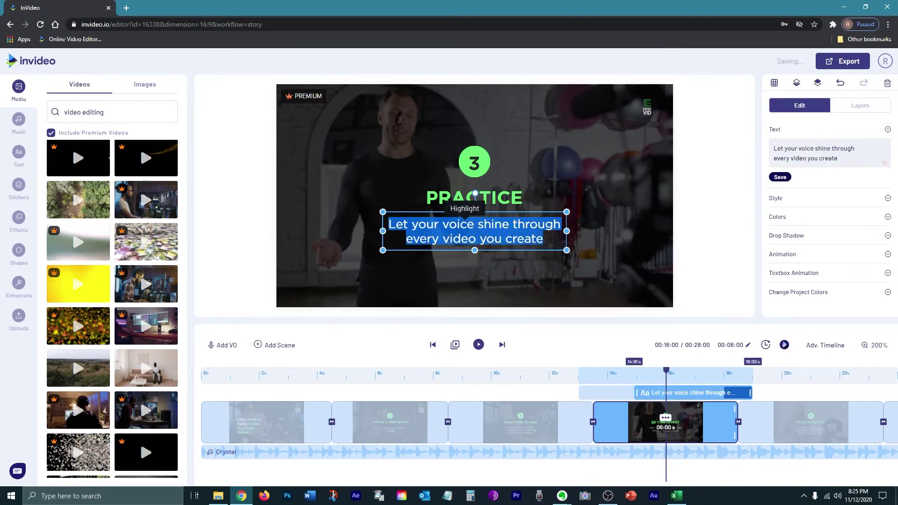
{"action": "type", "text": "Play with the different features"}
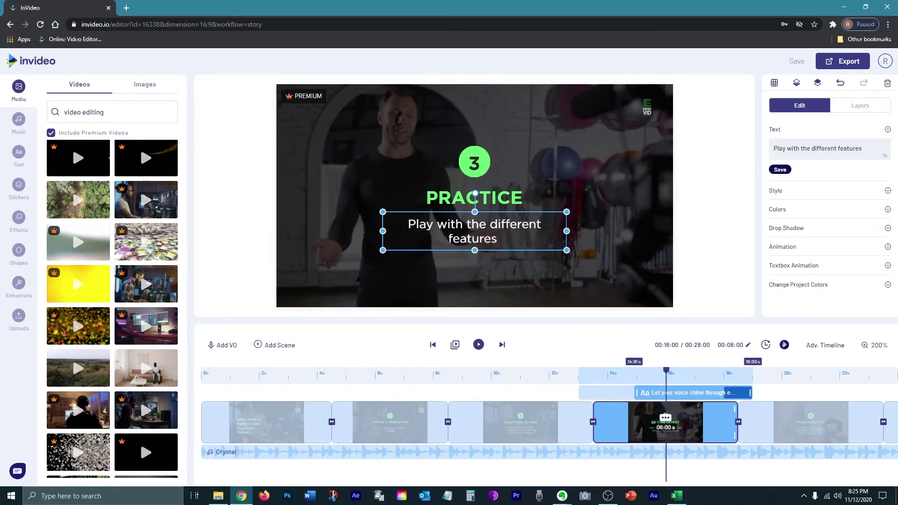
{"action": "type", "text": " to figure out what they all do and"}
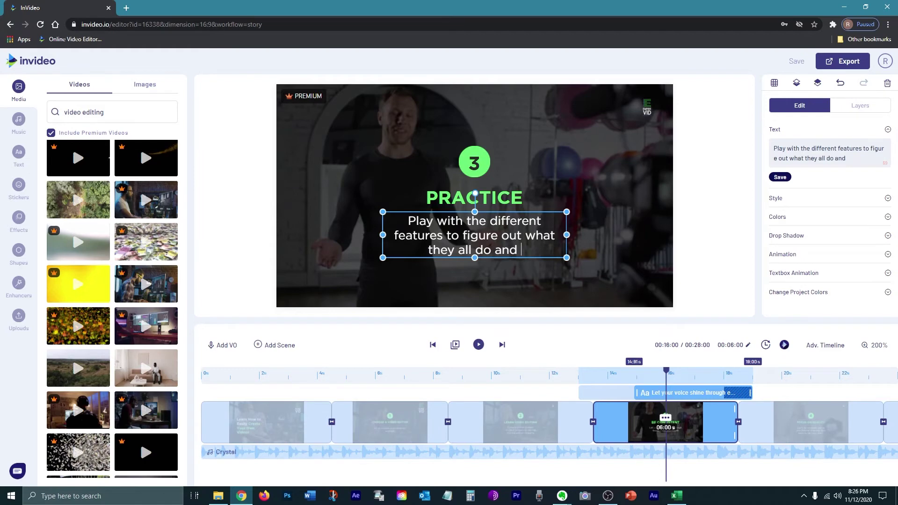
{"action": "type", "text": " perfect your"}
{"action": "key", "text": "BackSpace"}
{"action": "key", "text": "BackSpace"}
{"action": "key", "text": "BackSpace"}
{"action": "key", "text": "BackSpace"}
{"action": "key", "text": "BackSpace"}
{"action": "key", "text": "BackSpace"}
{"action": "key", "text": "BackSpace"}
{"action": "key", "text": "BackSpace"}
{"action": "key", "text": "BackSpace"}
{"action": "key", "text": "BackSpace"}
{"action": "key", "text": "BackSpace"}
{"action": "key", "text": "BackSpace"}
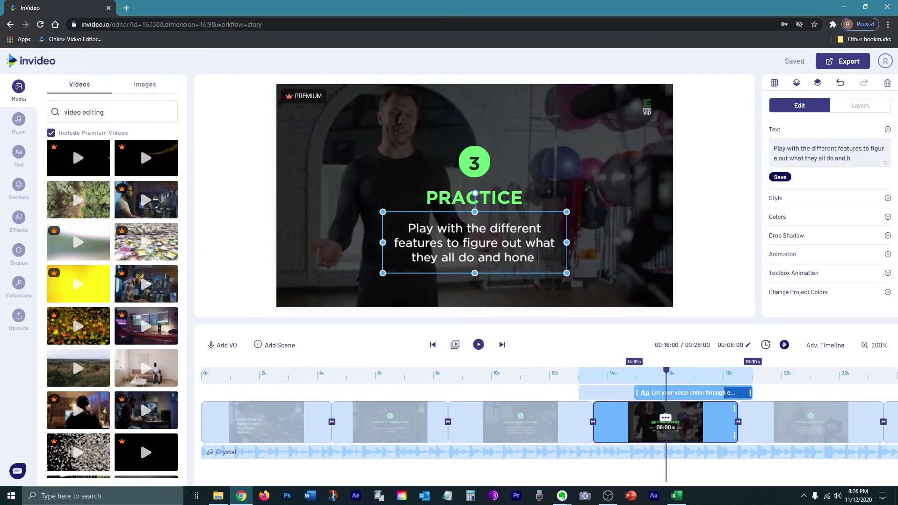
{"action": "type", "text": "hone your skills."}
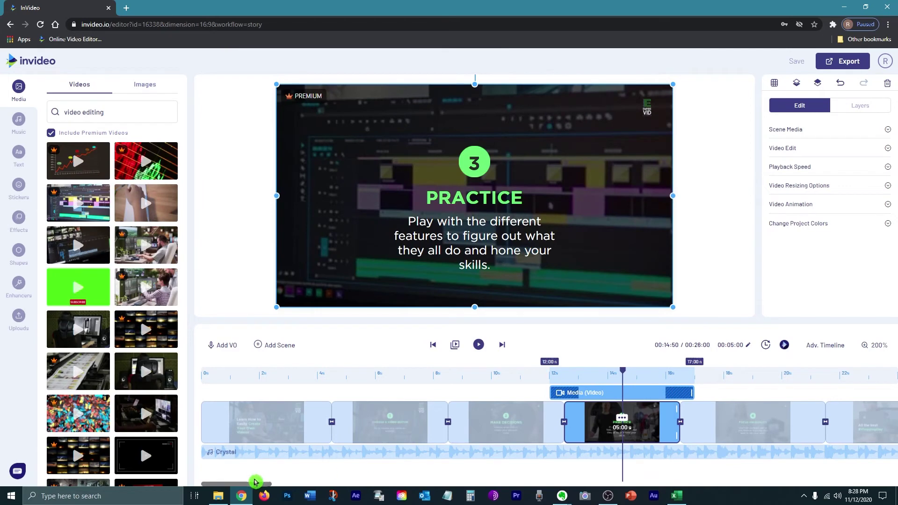
Retitle FOCUS ON QUALITY to 'ORGANIZE' with body text about putting clips and footage in order.
{"action": "left_click_drag", "start_coordinate": [255, 482], "coordinate": [299, 481]}
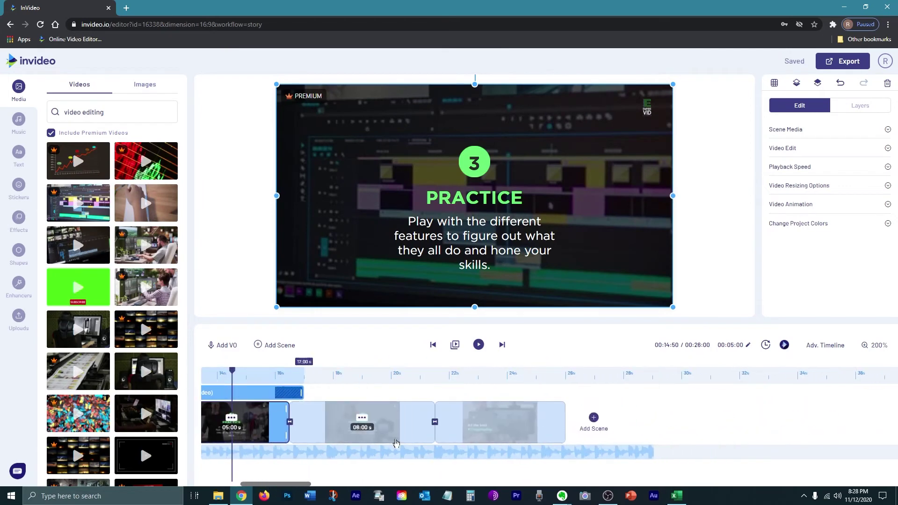
{"action": "left_click", "coordinate": [360, 421]}
{"action": "left_click", "coordinate": [619, 226]}
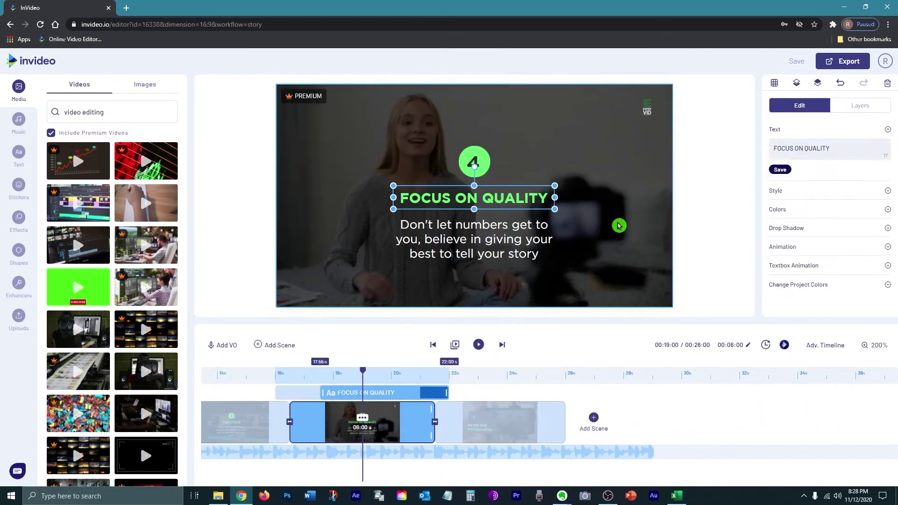
{"action": "left_click", "coordinate": [686, 201]}
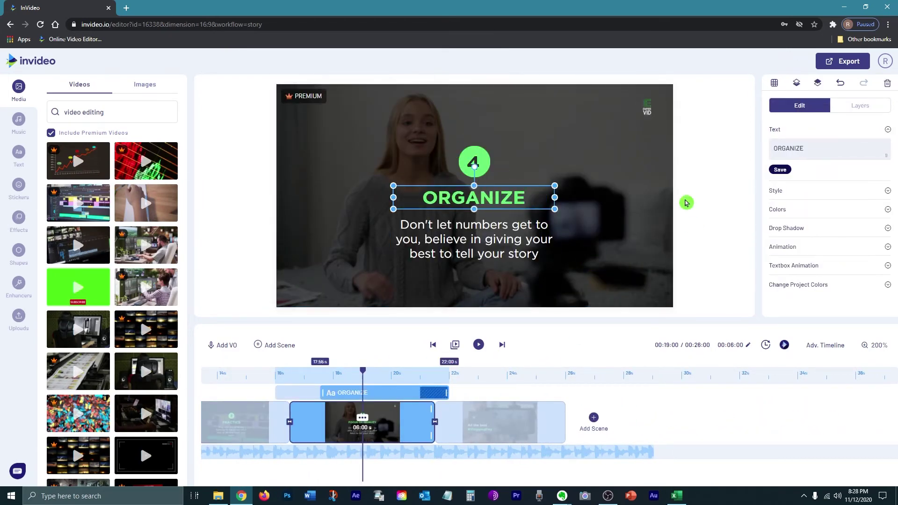
{"action": "left_click", "coordinate": [473, 239]}
{"action": "key", "text": "ctrl+a"}
{"action": "left_click", "coordinate": [682, 301]}
{"action": "key", "text": "BackSpace"}
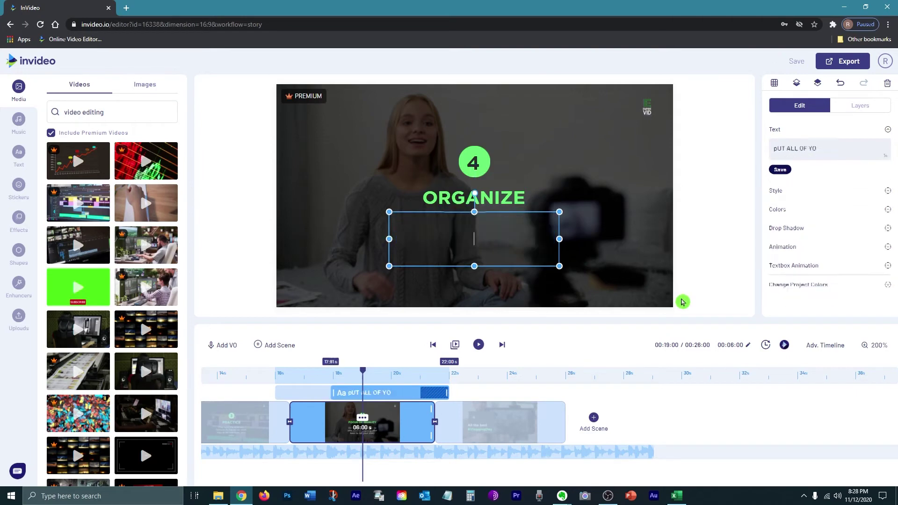
{"action": "type", "text": "Put all of your footage and graphics together"}
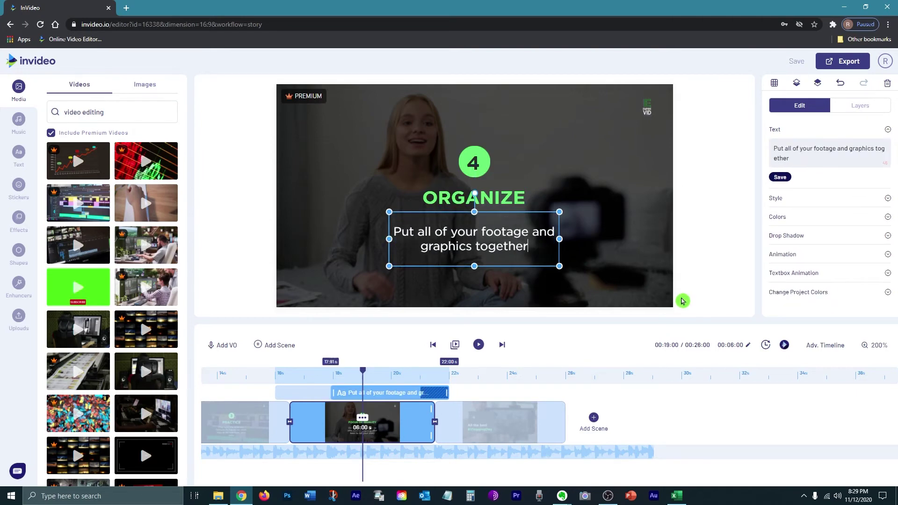
{"action": "key", "text": "BackSpace"}
{"action": "key", "text": "BackSpace"}
{"action": "key", "text": "BackSpace"}
{"action": "key", "text": "BackSpace"}
{"action": "key", "text": "BackSpace"}
{"action": "key", "text": "BackSpace"}
{"action": "key", "text": "BackSpace"}
{"action": "key", "text": "BackSpace"}
{"action": "key", "text": "BackSpace"}
{"action": "key", "text": "BackSpace"}
{"action": "key", "text": "BackSpace"}
{"action": "key", "text": "BackSpace"}
{"action": "key", "text": "BackSpace"}
{"action": "key", "text": "BackSpace"}
{"action": "key", "text": "BackSpace"}
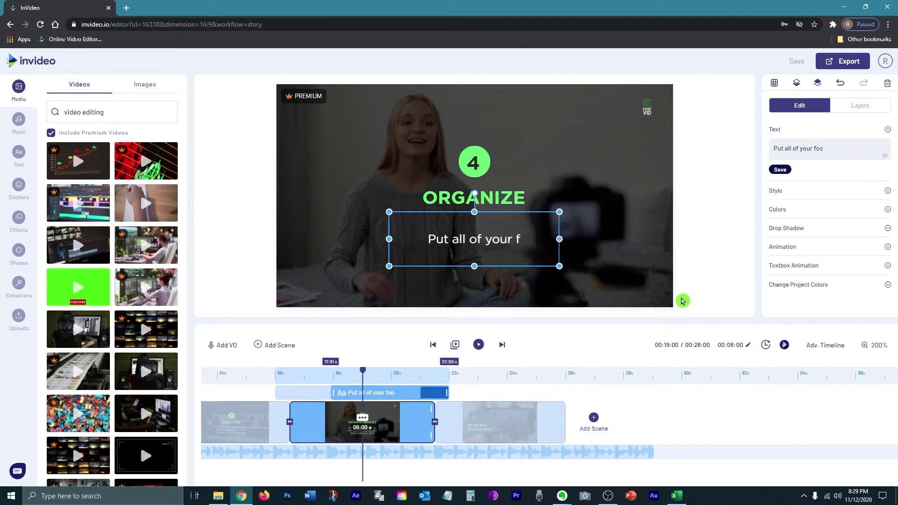
{"action": "type", "text": "clips and footage together"}
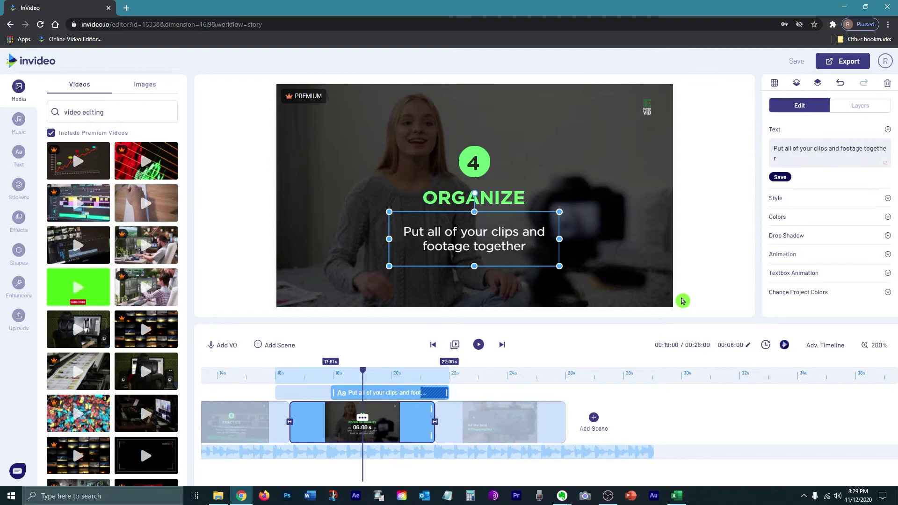
{"action": "type", "text": " into the order you want."}
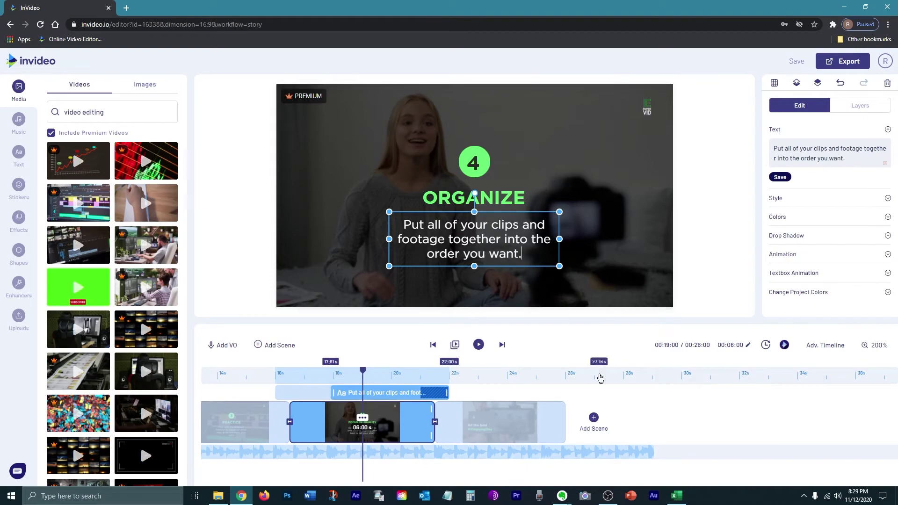
Use a screen-editing stock clip as the ORGANIZE background, trimmed to 00:05:00.
{"action": "left_click", "coordinate": [139, 442]}
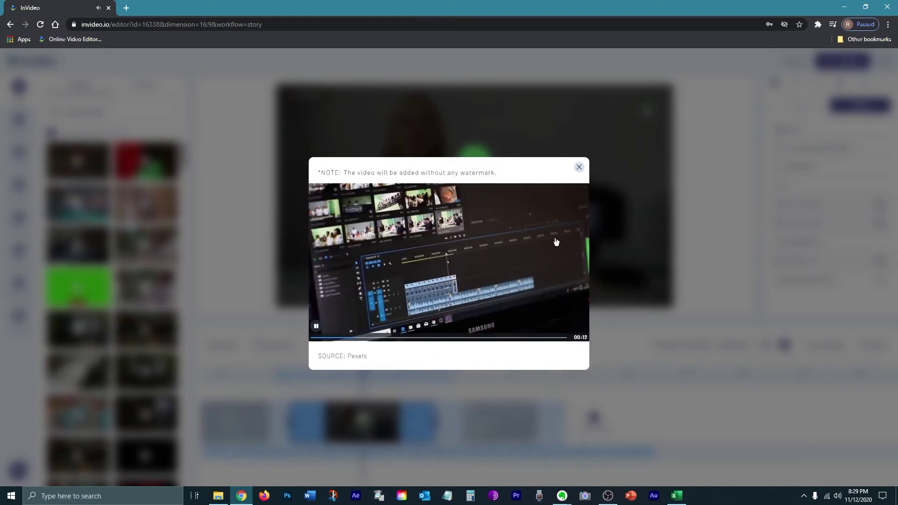
{"action": "left_click", "coordinate": [555, 241]}
{"action": "type", "text": "00:05:00"}
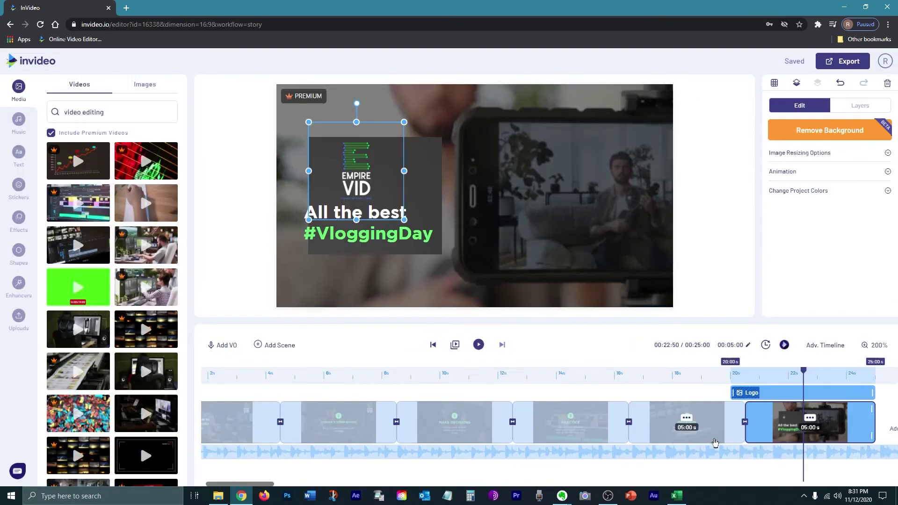
{"action": "left_click", "coordinate": [716, 435]}
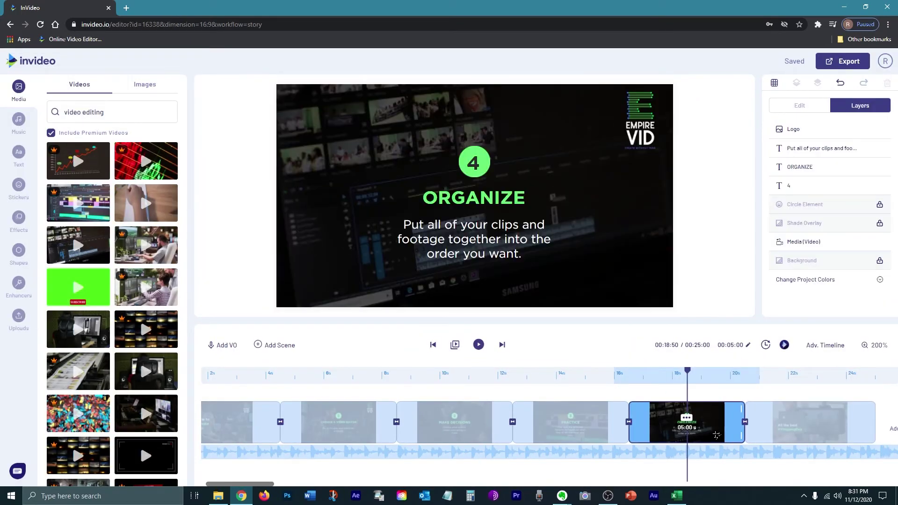
Duplicate the ORGANIZE tip scene three times, extending the video to 37 seconds.
{"action": "left_click", "coordinate": [686, 420]}
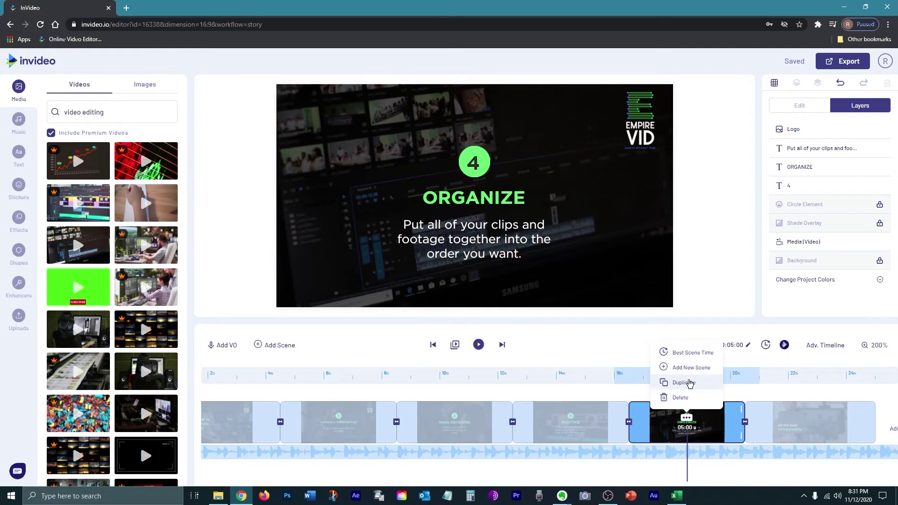
{"action": "left_click", "coordinate": [676, 382]}
{"action": "left_click", "coordinate": [458, 305]}
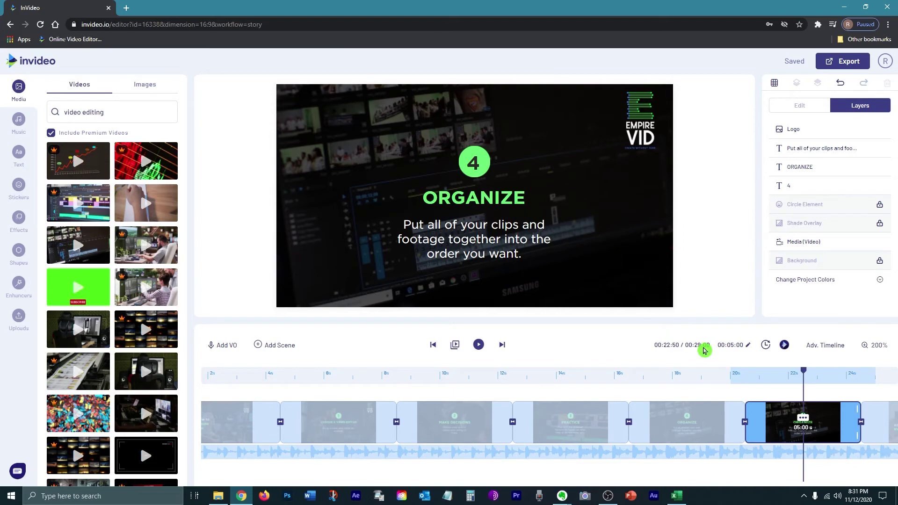
{"action": "left_click", "coordinate": [803, 417]}
{"action": "left_click", "coordinate": [791, 380]}
{"action": "left_click", "coordinate": [536, 311]}
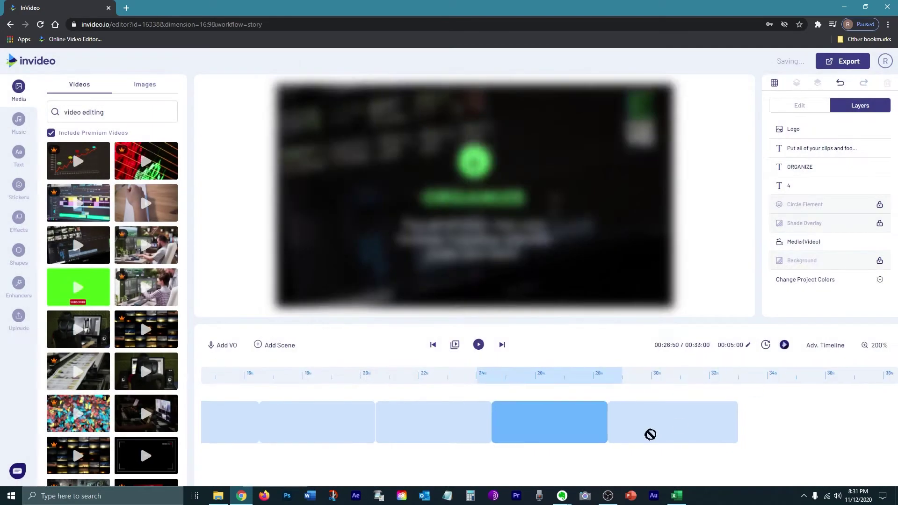
{"action": "left_click", "coordinate": [549, 418]}
{"action": "left_click", "coordinate": [543, 381]}
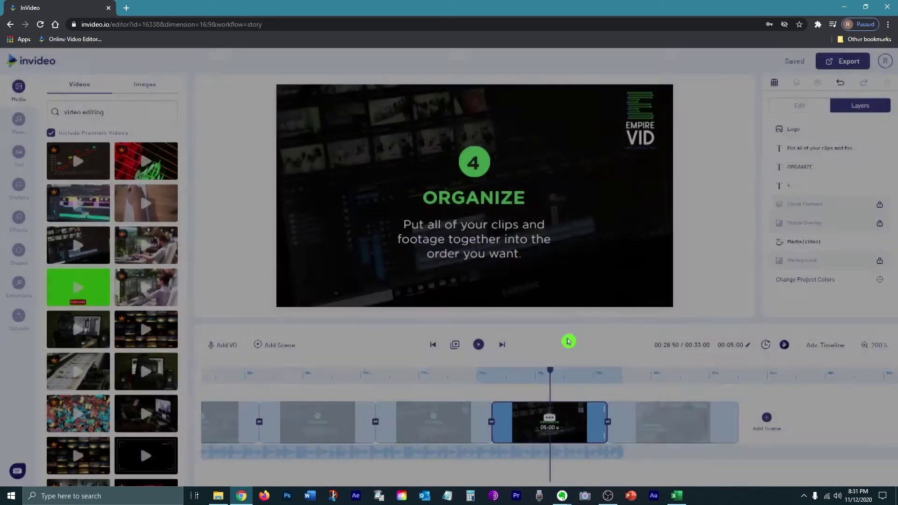
{"action": "left_click", "coordinate": [536, 311]}
Change the tip number on the first copied scene to 5.
{"action": "scroll", "coordinate": [537, 477], "scroll_direction": "left", "scroll_amount": 3}
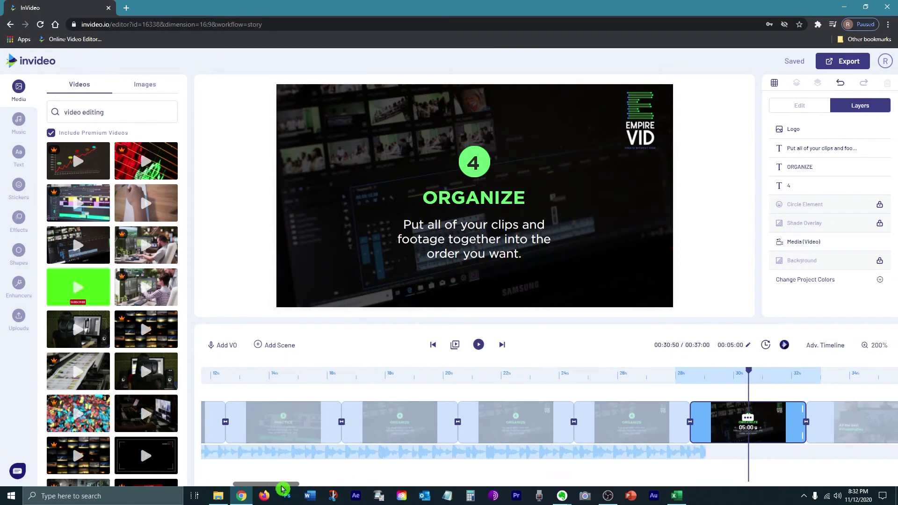
{"action": "left_click", "coordinate": [538, 444]}
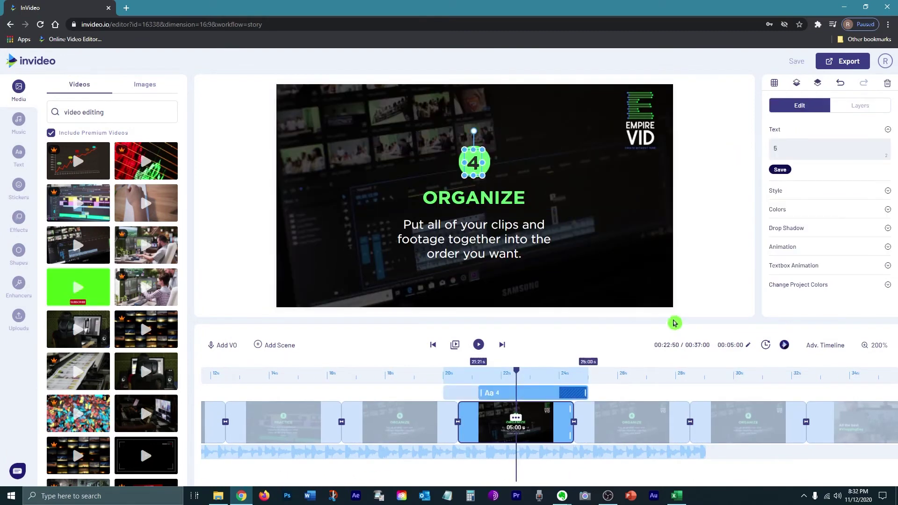
{"action": "left_click_drag", "start_coordinate": [539, 443], "coordinate": [580, 464]}
{"action": "left_click", "coordinate": [808, 185]}
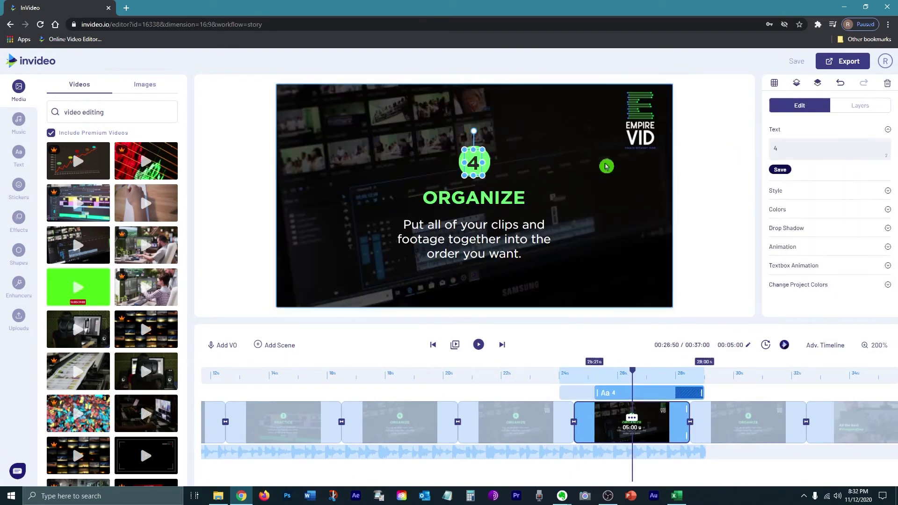
{"action": "key", "text": "ctrl+z"}
{"action": "left_click", "coordinate": [577, 173]}
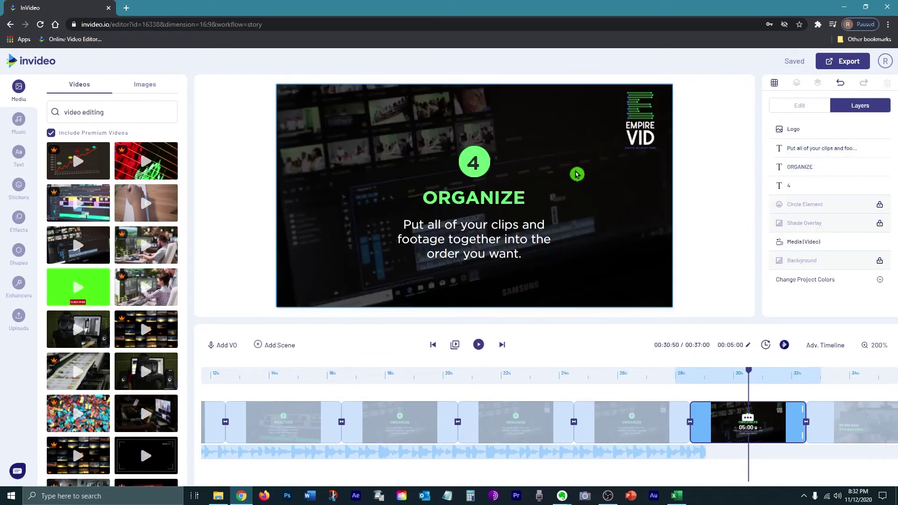
{"action": "left_click", "coordinate": [514, 421]}
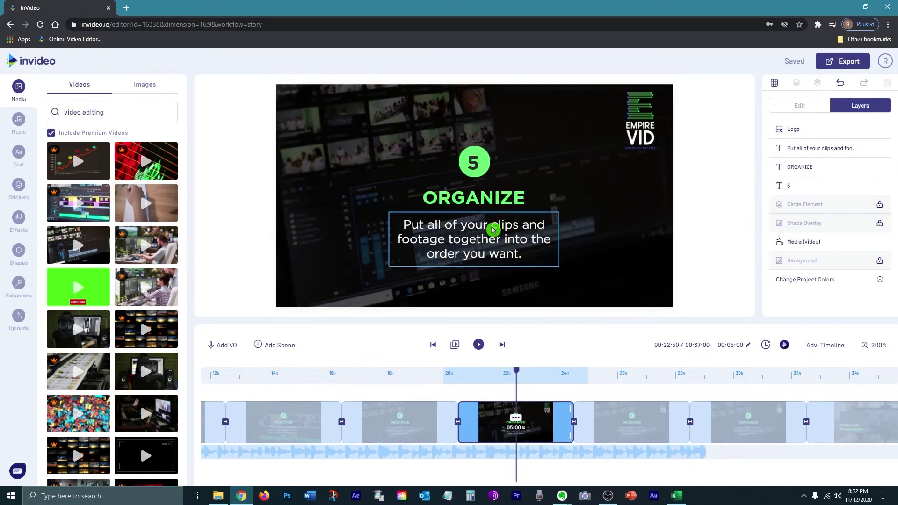
Retitle scene 5 'Finish the edit' with body 'View your video all the way through and add the finishing touches.'.
{"action": "left_click", "coordinate": [490, 196]}
{"action": "key", "text": "ctrl+a"}
{"action": "type", "text": "Finish the edit"}
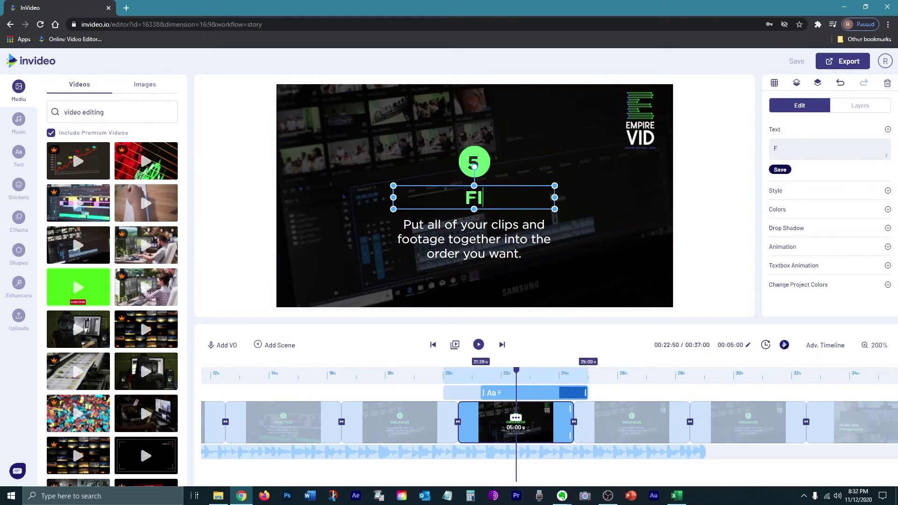
{"action": "left_click", "coordinate": [522, 254]}
{"action": "left_click_drag", "start_coordinate": [521, 253], "coordinate": [407, 225]}
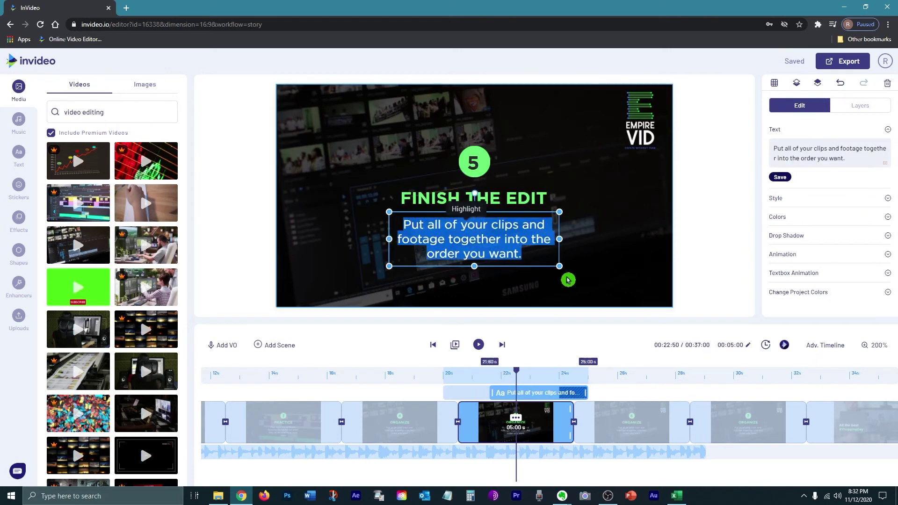
{"action": "key", "text": "ctrl+a"}
{"action": "type", "text": "View your video all the w"}
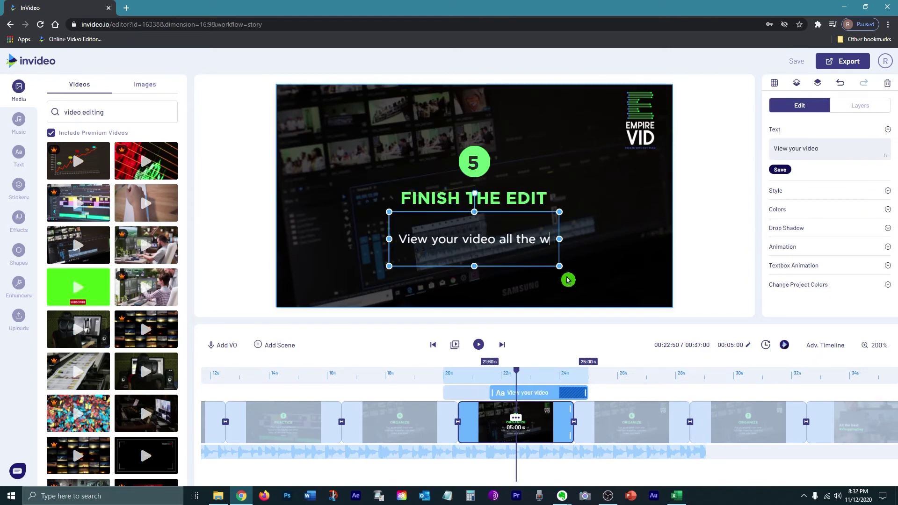
{"action": "type", "text": "ay through and put the finishing touches."}
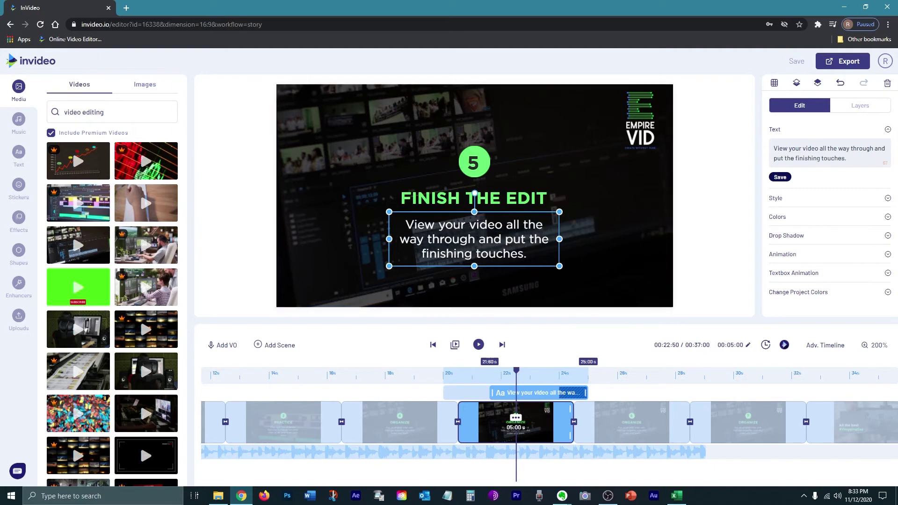
{"action": "double_click", "coordinate": [517, 239]}
{"action": "type", "text": "add"}
Change scene 6's heading to EXPORT & PUBLISH and replace its body with an export-and-publish caption.
{"action": "left_click", "coordinate": [680, 433]}
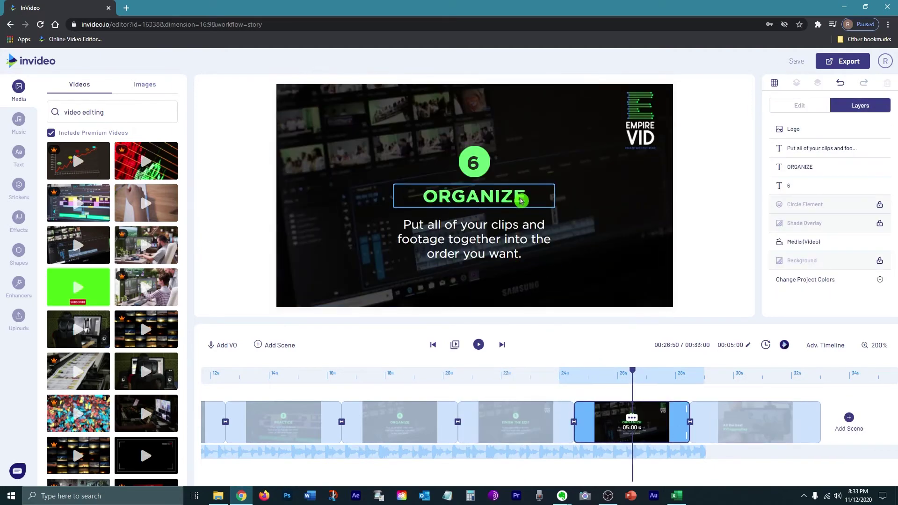
{"action": "left_click", "coordinate": [473, 197]}
{"action": "double_click", "coordinate": [474, 197]}
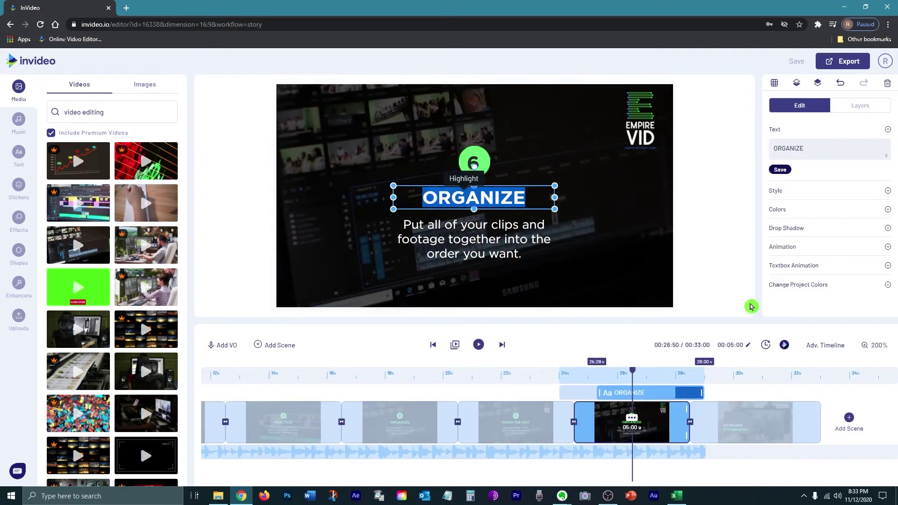
{"action": "type", "text": "EXPORT & PUBLISH"}
{"action": "left_click", "coordinate": [522, 253]}
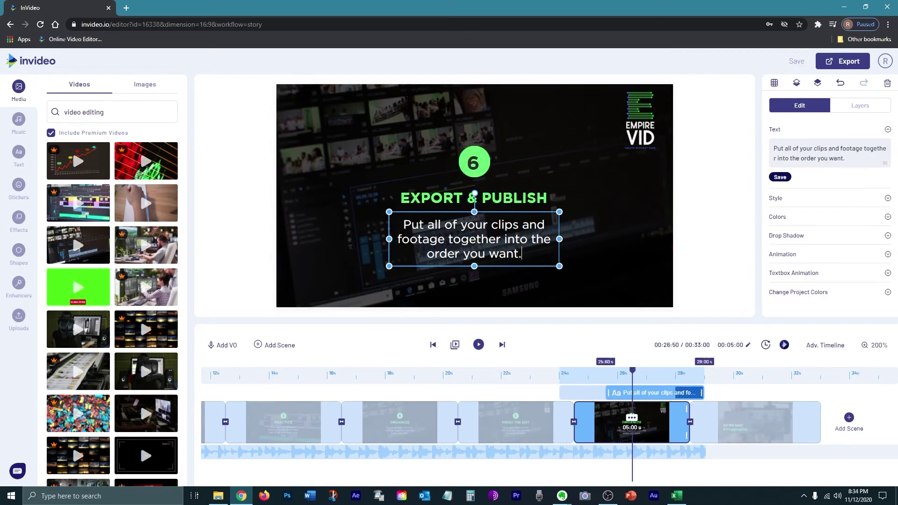
{"action": "key", "text": "ctrl+a"}
{"action": "type", "text": "Export and download your video"}
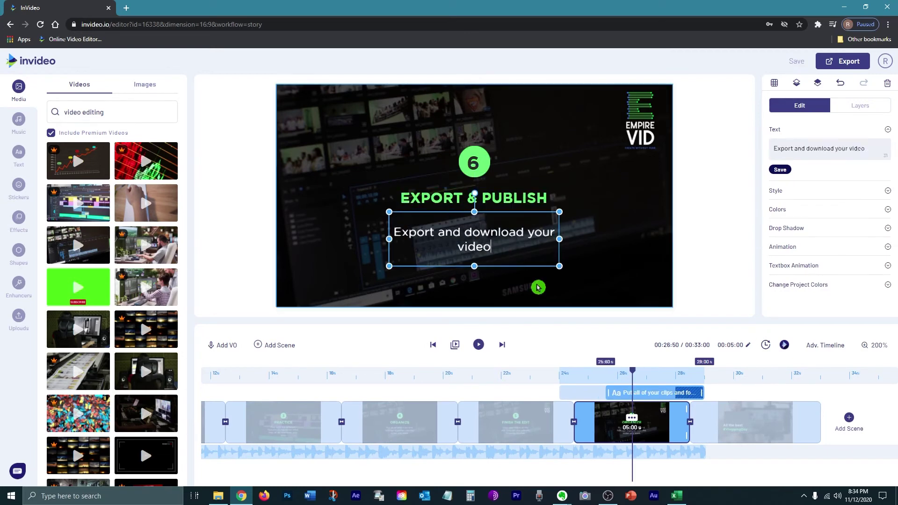
{"action": "type", "text": ", then publish to"}
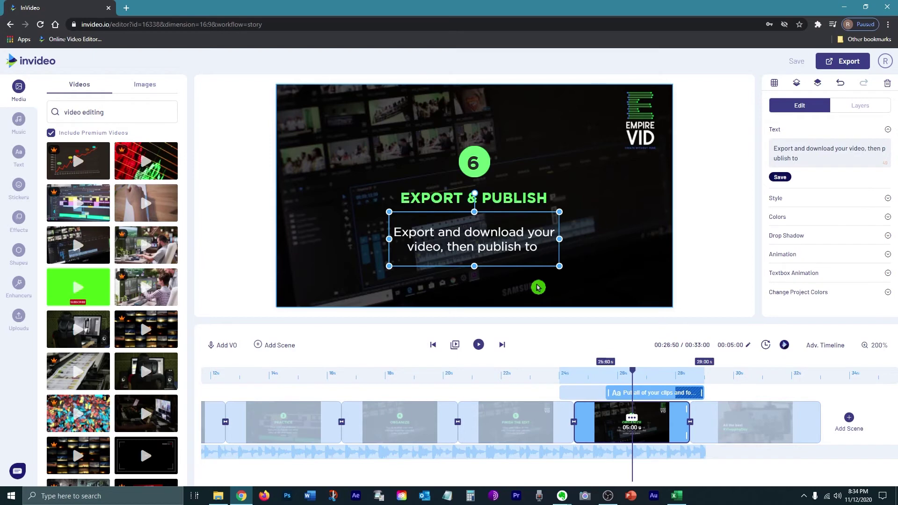
{"action": "key", "text": "BackSpace"}
{"action": "key", "text": "BackSpace"}
{"action": "type", "text": "your finished video."}
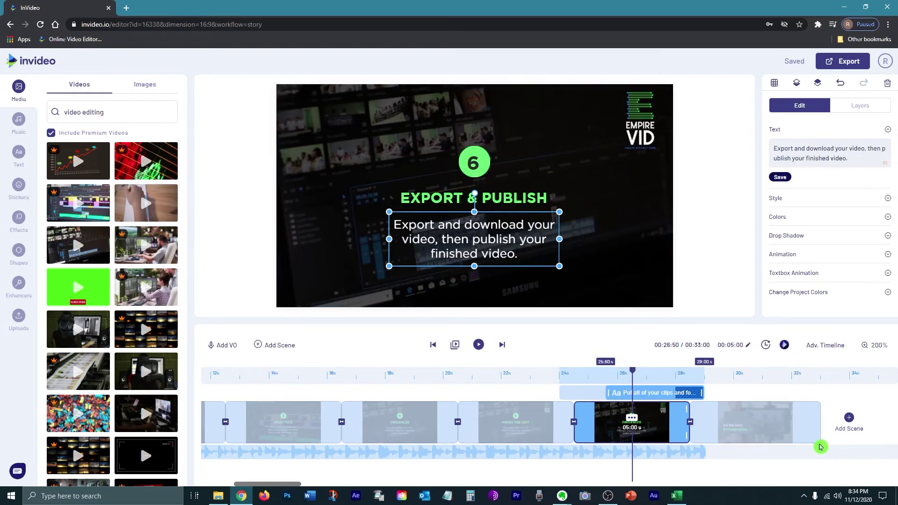
{"action": "left_click", "coordinate": [755, 424]}
Replace the closing text with 'Congratulations,' and 'You are now a video editor' on a new line.
{"action": "left_click", "coordinate": [355, 213]}
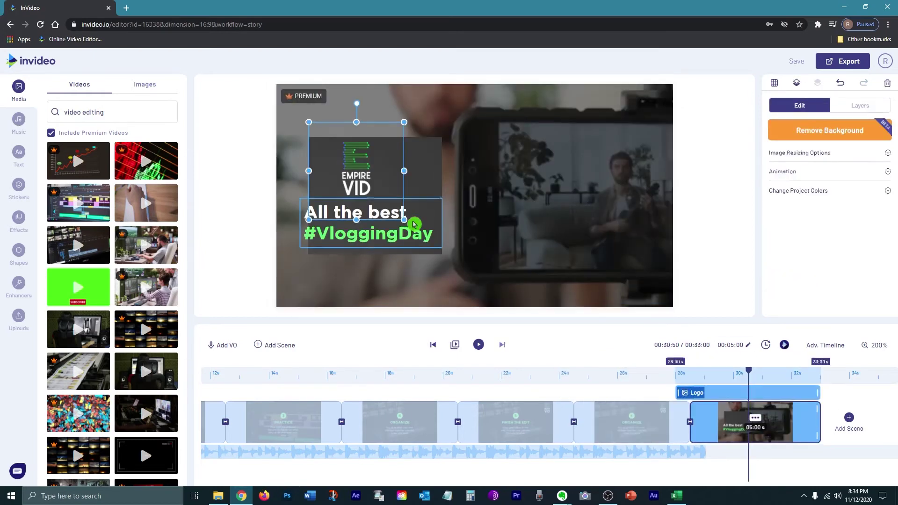
{"action": "left_click_drag", "start_coordinate": [407, 211], "coordinate": [318, 212]}
{"action": "type", "text": "Congratulations,"}
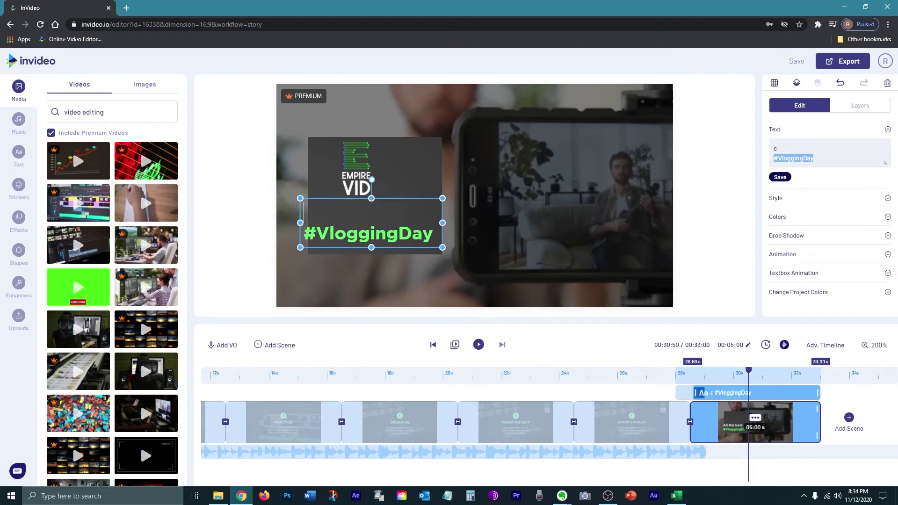
{"action": "key", "text": "Return"}
{"action": "type", "text": "You"}
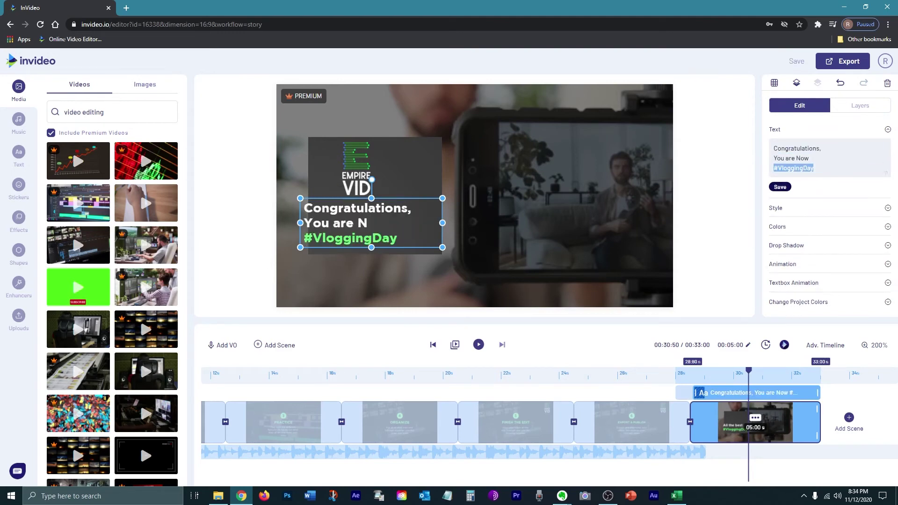
{"action": "type", "text": " are now a video editor"}
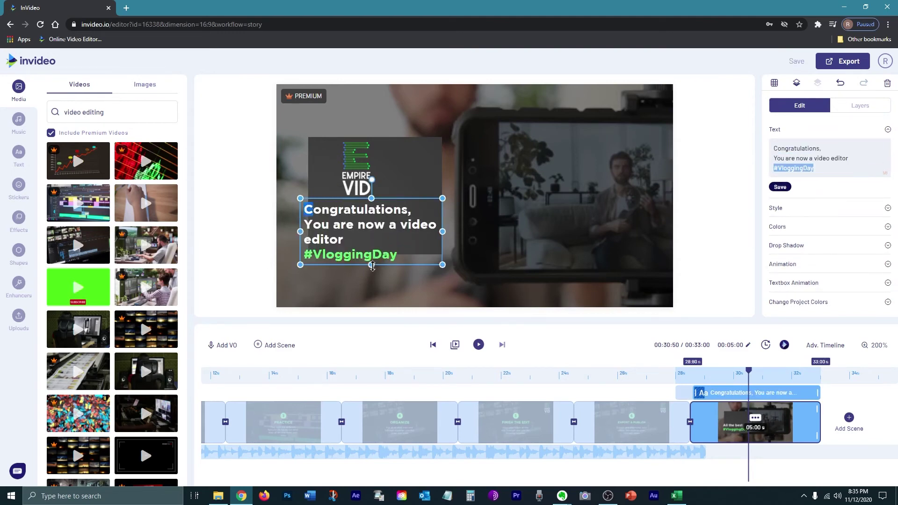
Delete the EMPIRE VID logo and edit the hashtag so the text ends 'You are now a #VideoEditor'.
{"action": "left_click", "coordinate": [365, 164]}
{"action": "key", "text": "Delete"}
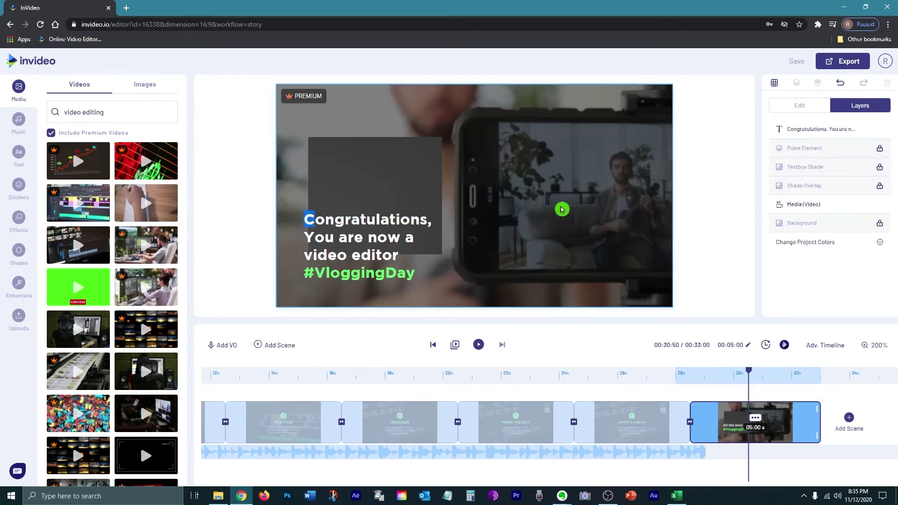
{"action": "left_click", "coordinate": [351, 200]}
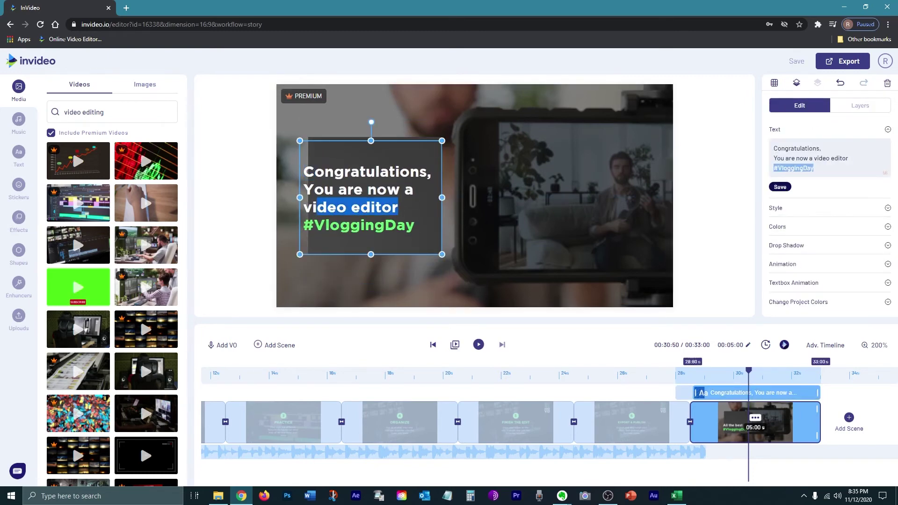
{"action": "left_click_drag", "start_coordinate": [414, 225], "coordinate": [304, 226]}
{"action": "left_click", "coordinate": [349, 207]}
{"action": "left_click_drag", "start_coordinate": [814, 168], "coordinate": [777, 168]}
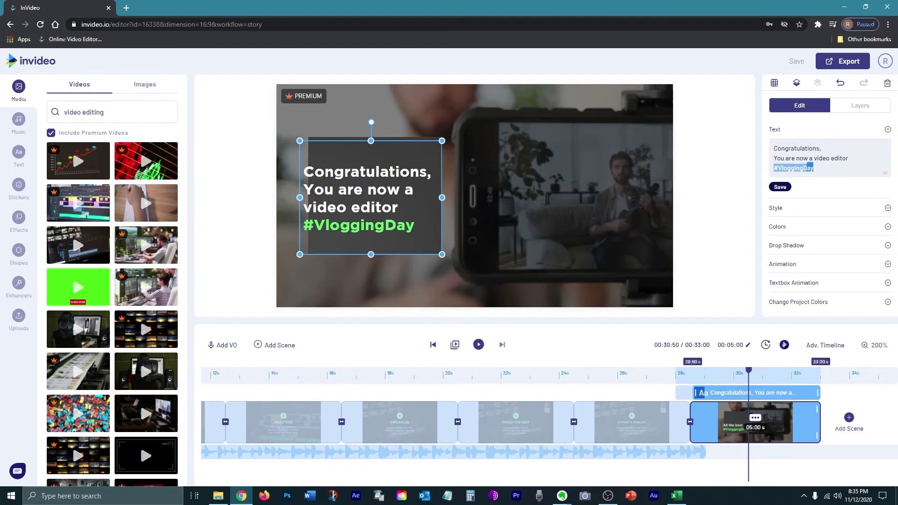
{"action": "key", "text": "BackSpace"}
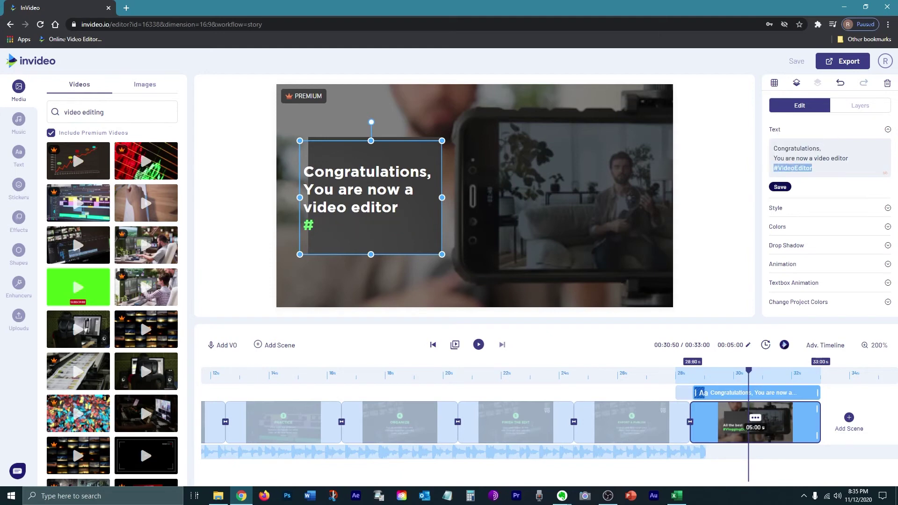
{"action": "key", "text": "BackSpace"}
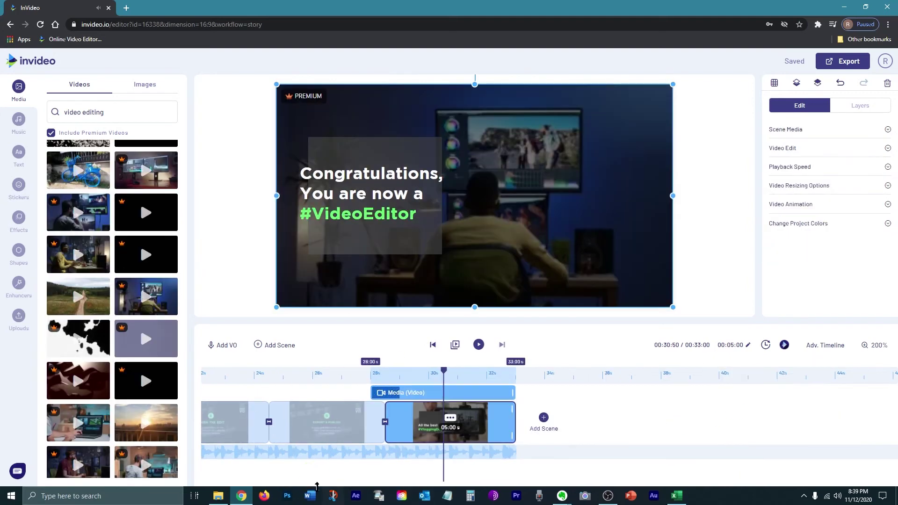
Apply Bold & Powerful Left between scenes 1 and 2 and Bold & Powerful Right before the closing scene.
{"action": "left_click_drag", "start_coordinate": [307, 488], "coordinate": [227, 487]}
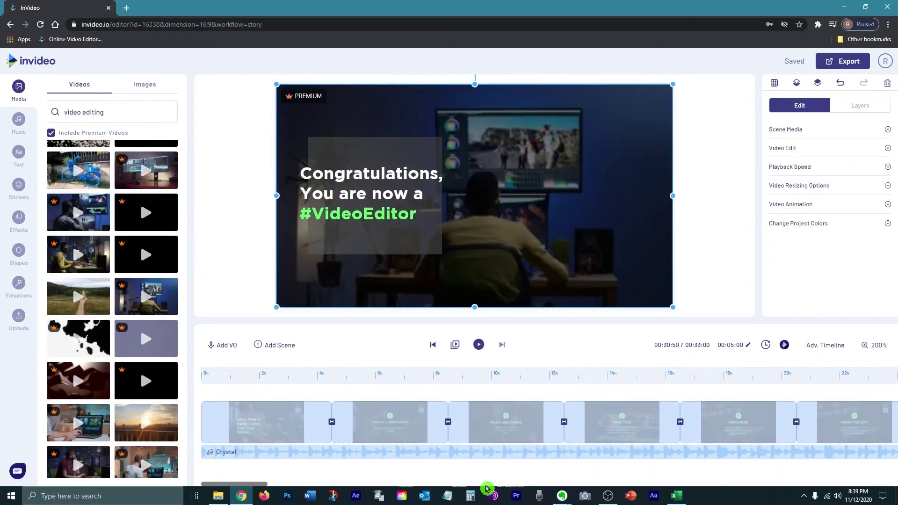
{"action": "left_click", "coordinate": [332, 423]}
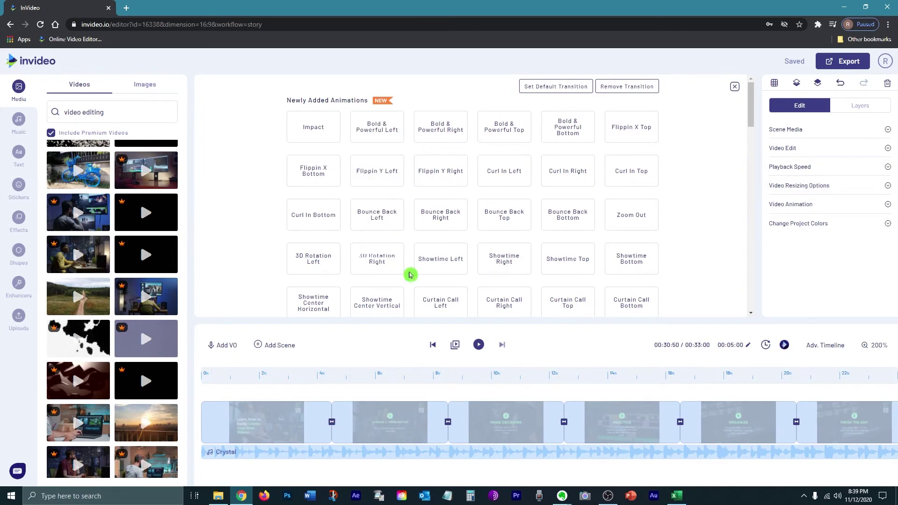
{"action": "left_click", "coordinate": [381, 127]}
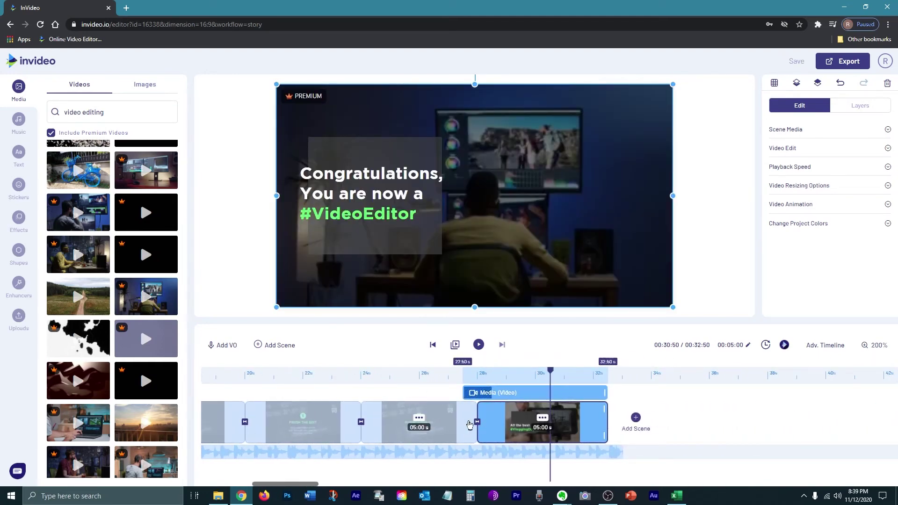
{"action": "left_click", "coordinate": [476, 424]}
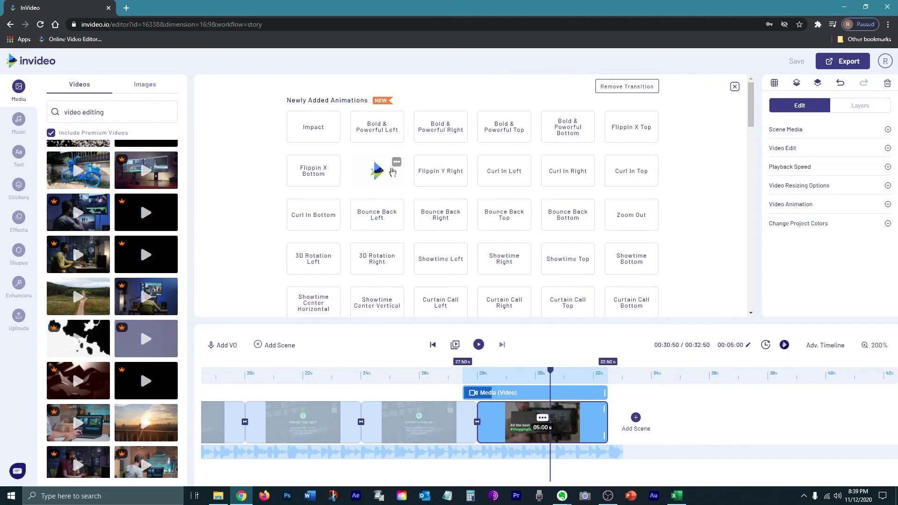
{"action": "left_click", "coordinate": [440, 131]}
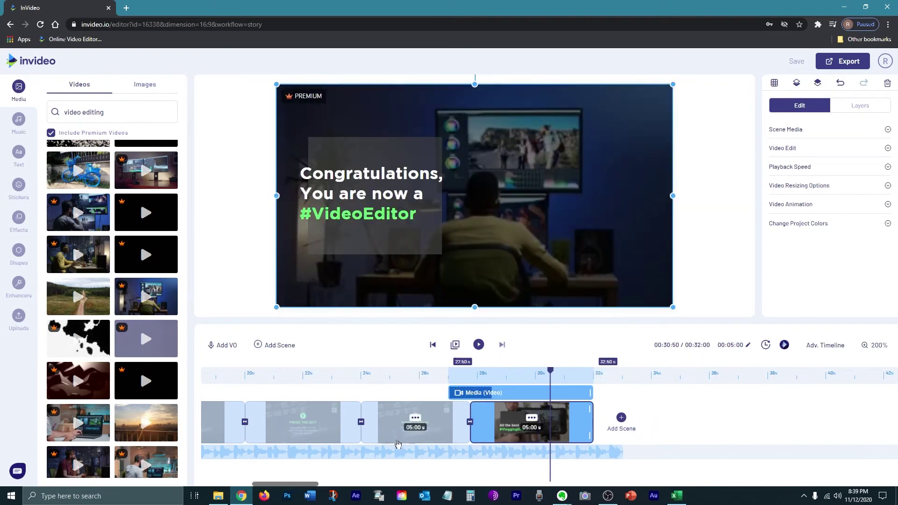
{"action": "left_click", "coordinate": [360, 422]}
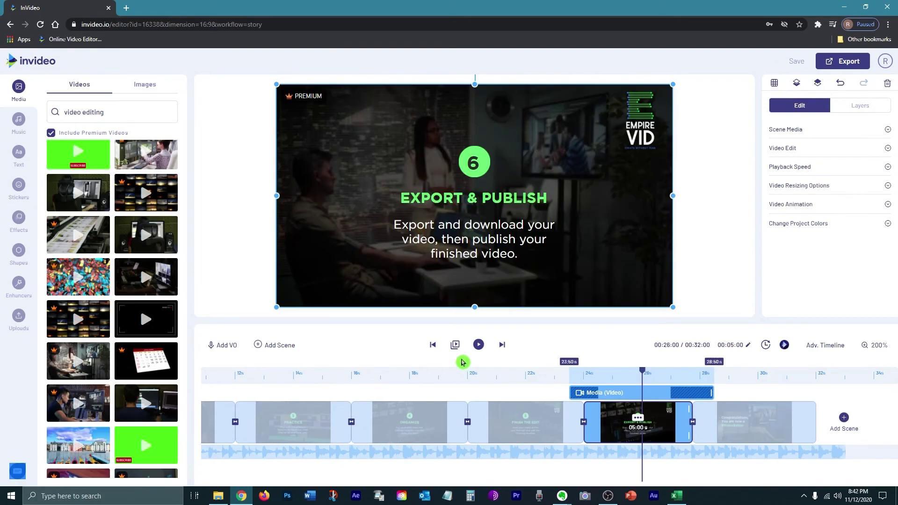
Play all scenes to preview the finished video from the start.
{"action": "left_click", "coordinate": [455, 345]}
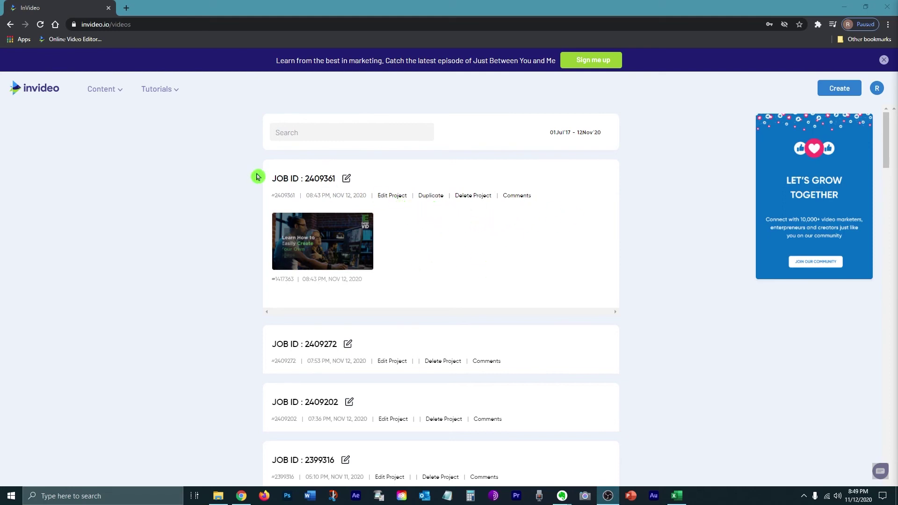
Rename the exported video's title to 'My First Video!!'.
{"action": "left_click", "coordinate": [346, 178]}
{"action": "left_click_drag", "start_coordinate": [336, 180], "coordinate": [255, 175]}
{"action": "type", "text": "Pract"}
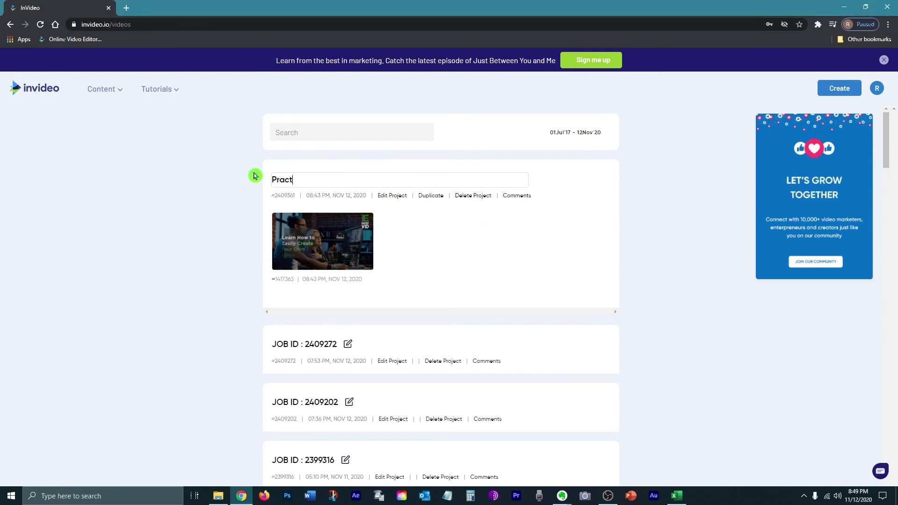
{"action": "type", "text": "ice Video"}
{"action": "key", "text": "BackSpace"}
{"action": "key", "text": "BackSpace"}
{"action": "key", "text": "BackSpace"}
{"action": "key", "text": "BackSpace"}
{"action": "key", "text": "BackSpace"}
{"action": "key", "text": "BackSpace"}
{"action": "key", "text": "BackSpace"}
{"action": "key", "text": "BackSpace"}
{"action": "key", "text": "BackSpace"}
{"action": "key", "text": "BackSpace"}
{"action": "key", "text": "BackSpace"}
{"action": "key", "text": "BackSpace"}
{"action": "key", "text": "BackSpace"}
{"action": "key", "text": "BackSpace"}
{"action": "type", "text": "My First Video!!"}
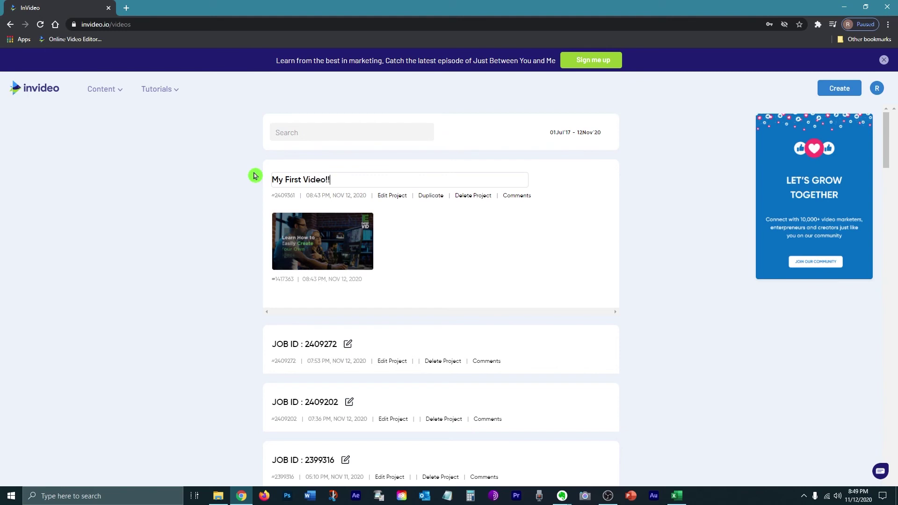